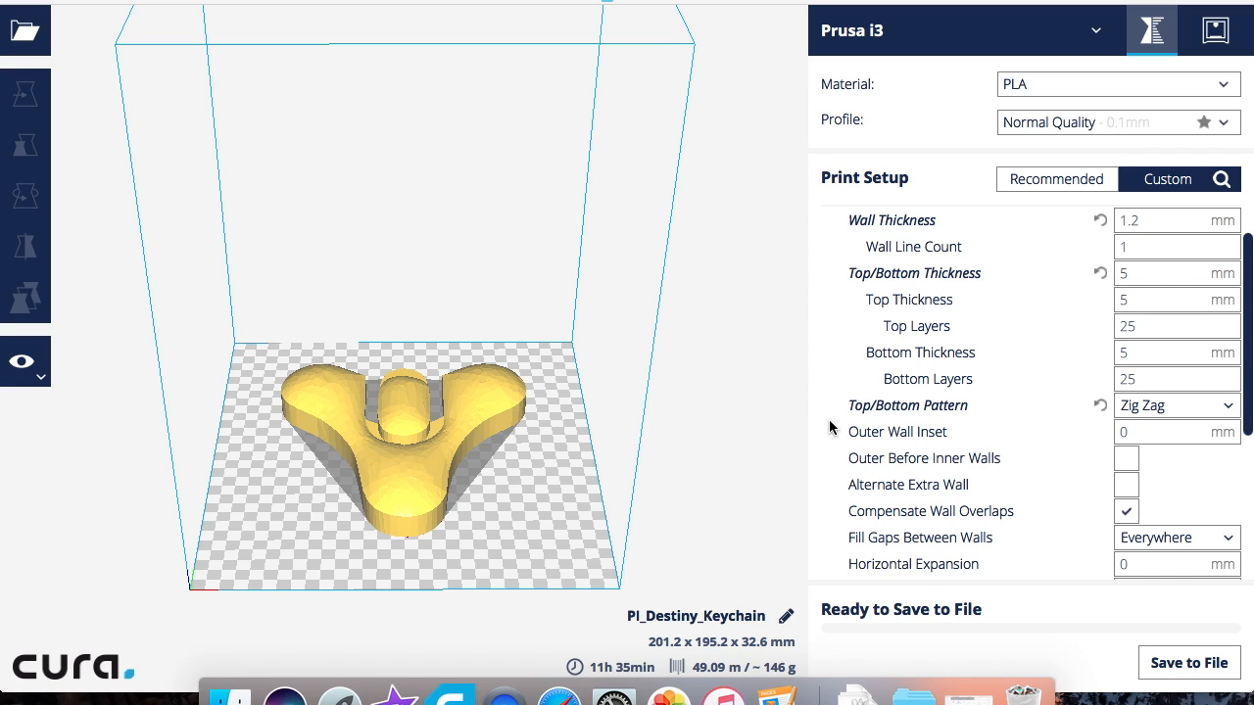
- Review the Shell settings, examine the wall and infill diagram in Pages, and switch back to Cura
scroll(829, 428, down, 1)
scroll(830, 428, up, 3)
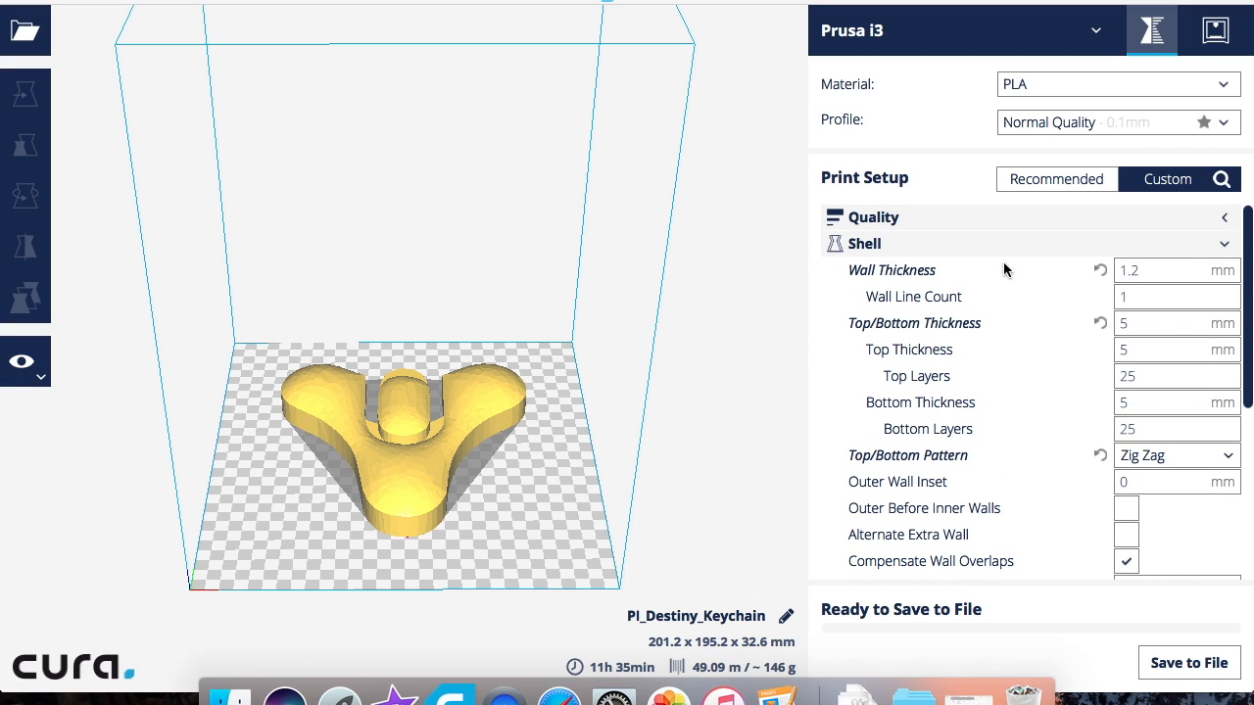
scroll(931, 297, down, 2)
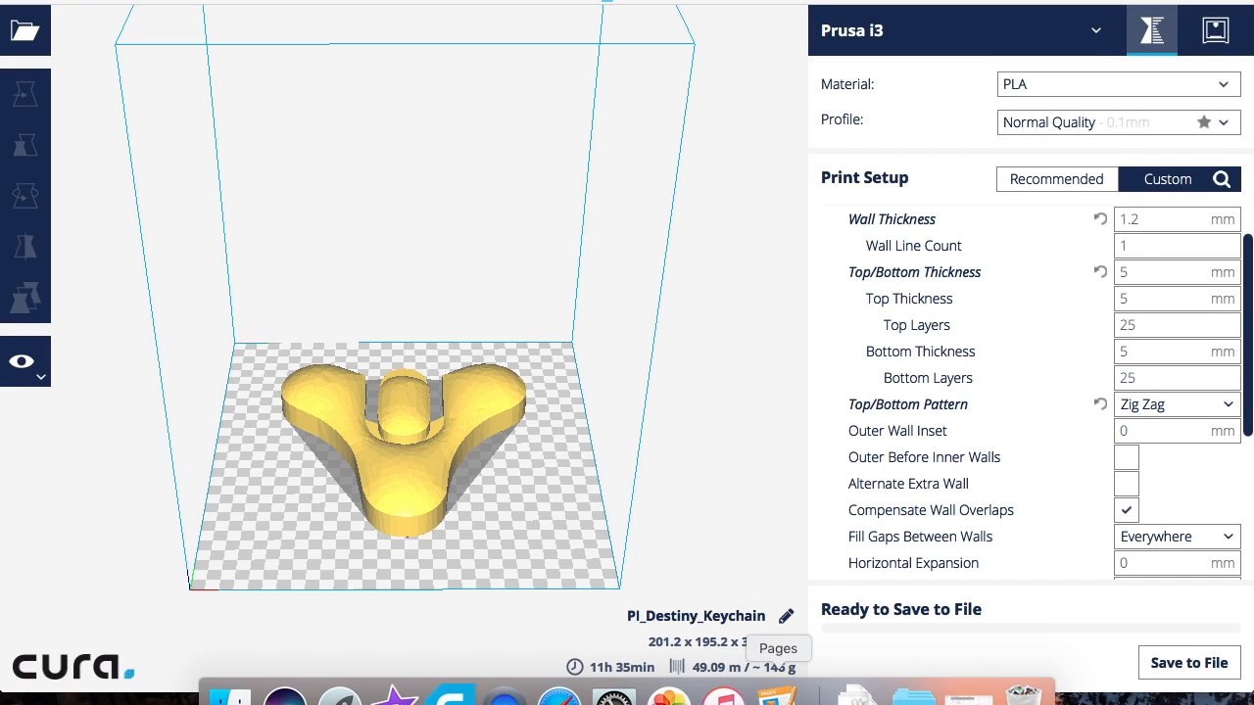
click(777, 691)
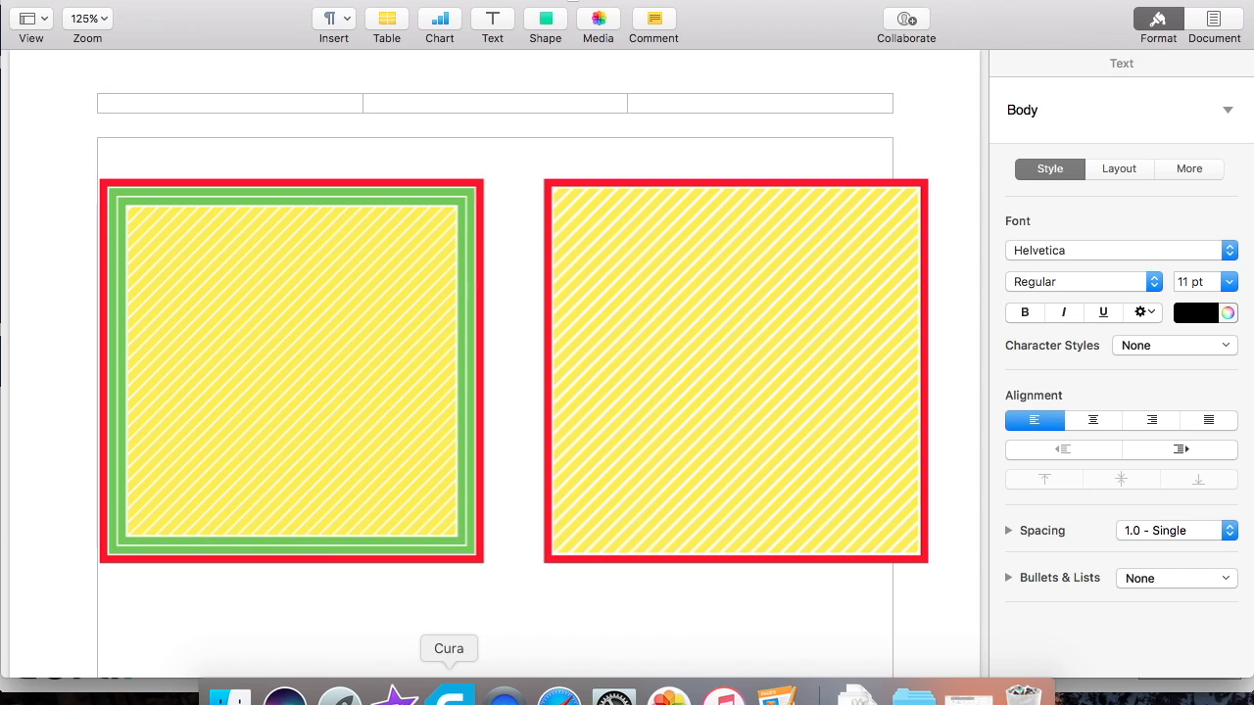
click(449, 693)
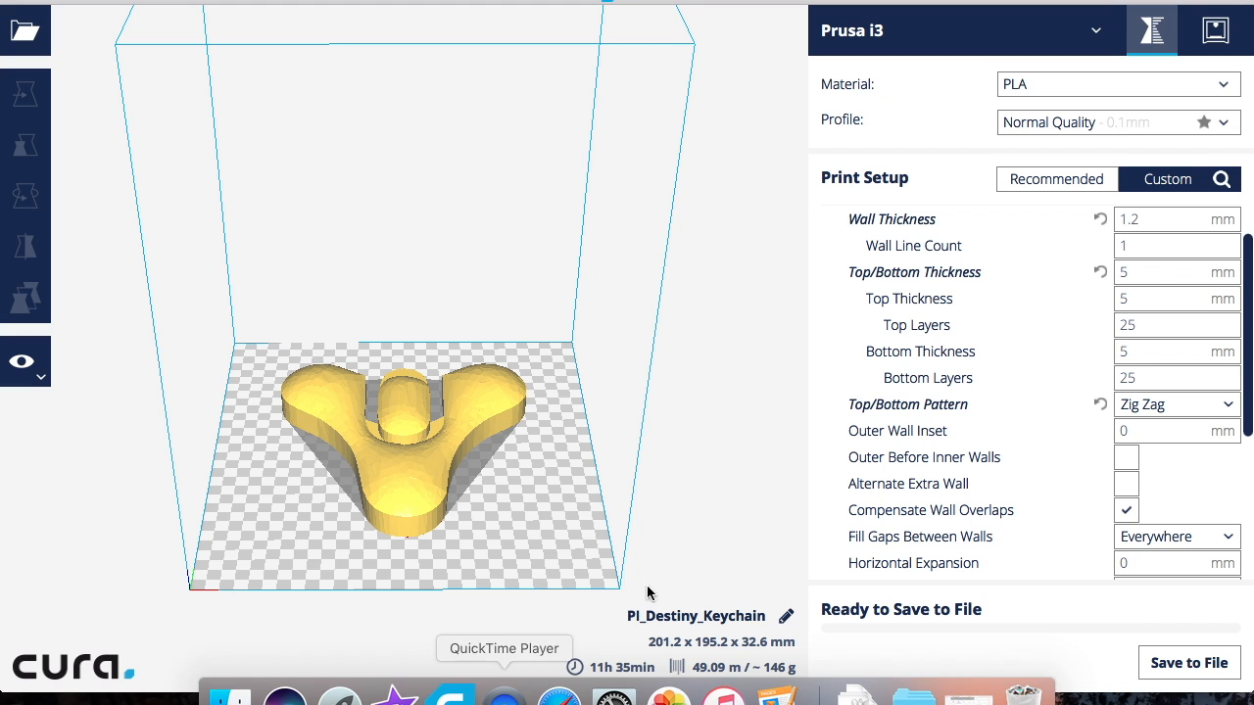
- Try a Wall Line Count of 2 and restore its calculated value
mouse_move(905, 253)
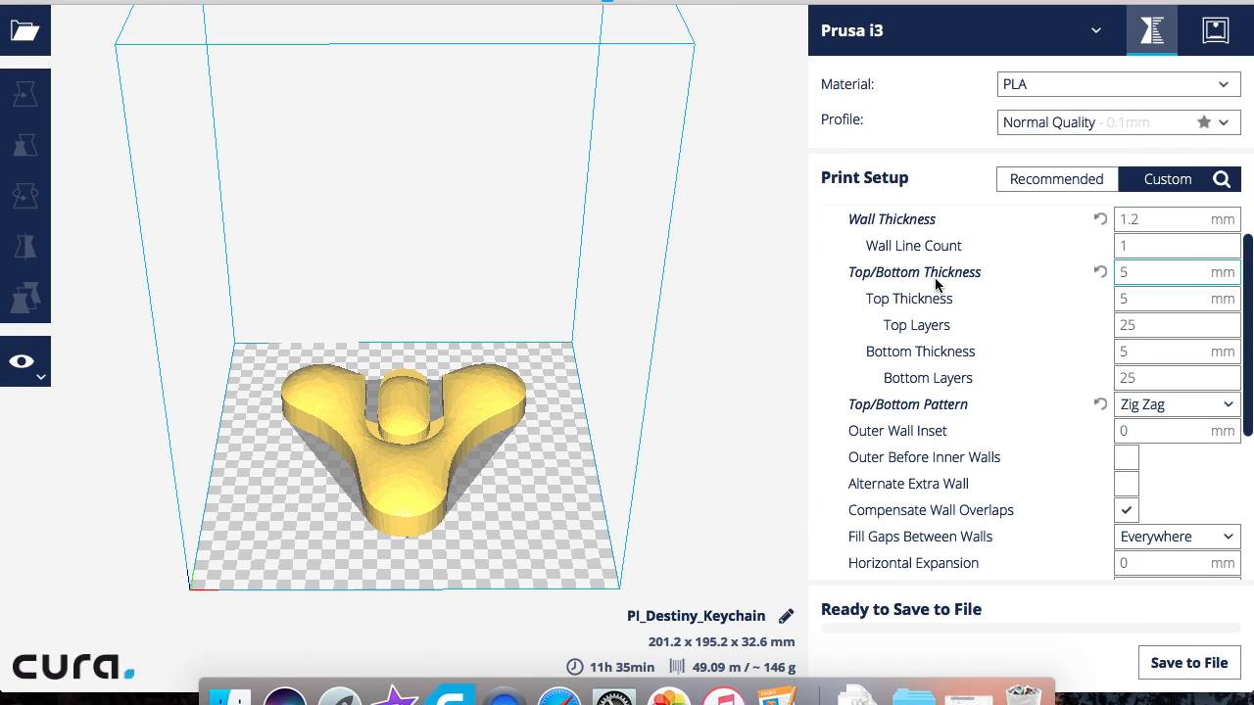
click(1134, 250)
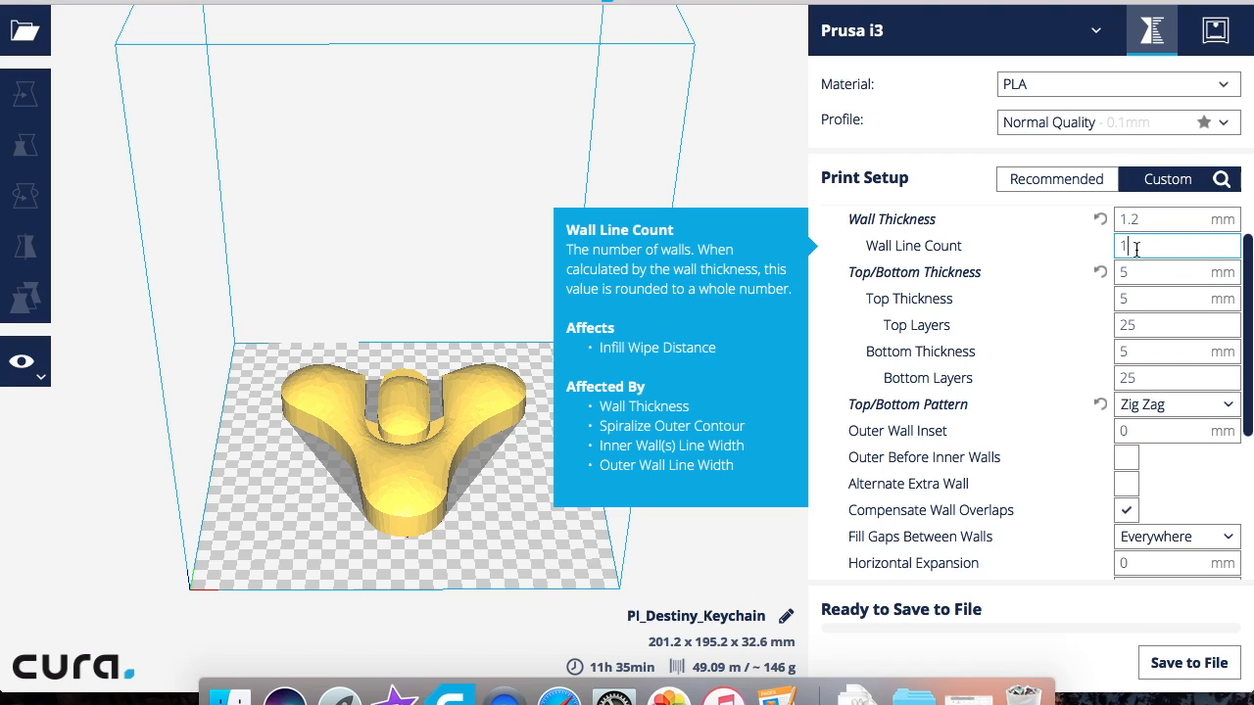
key(BackSpace)
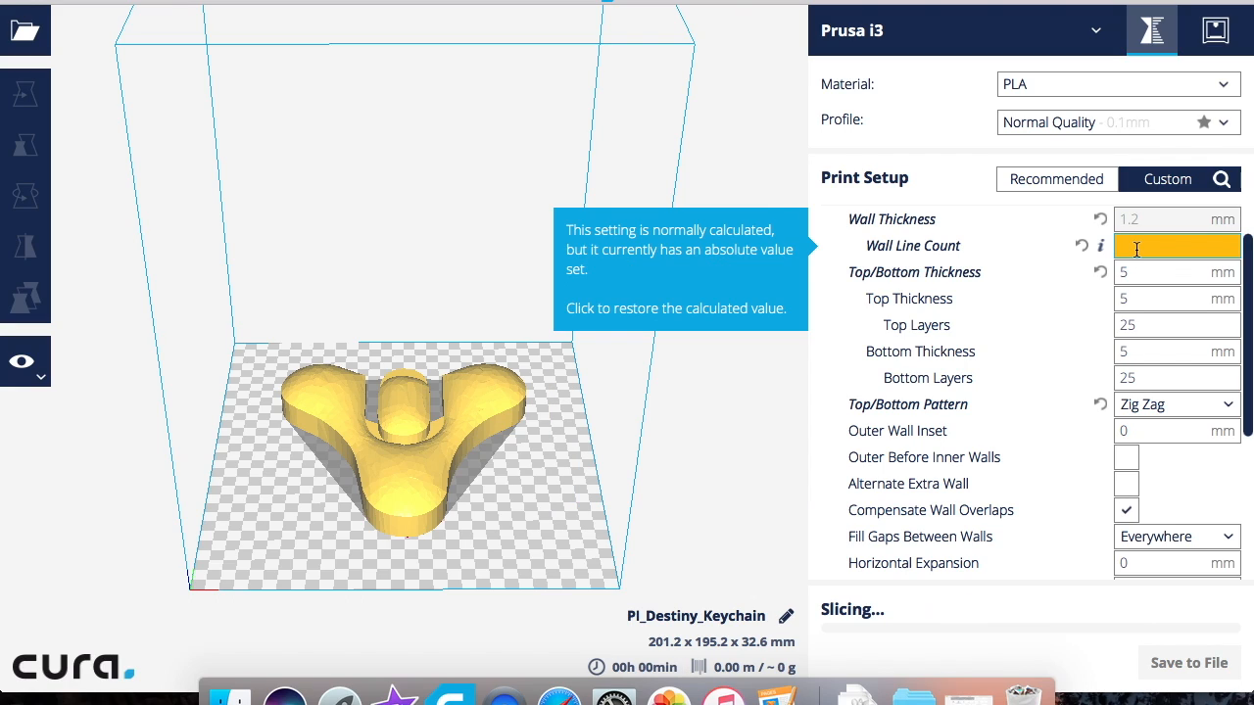
text(2)
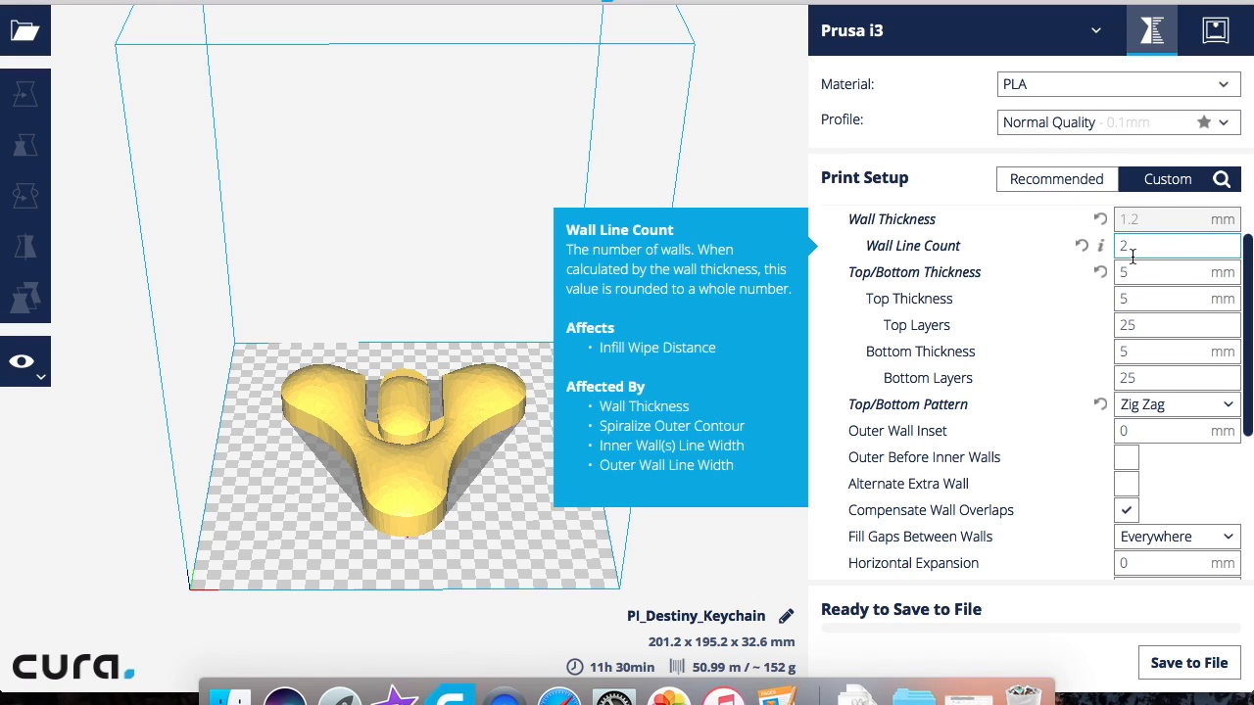
click(1082, 246)
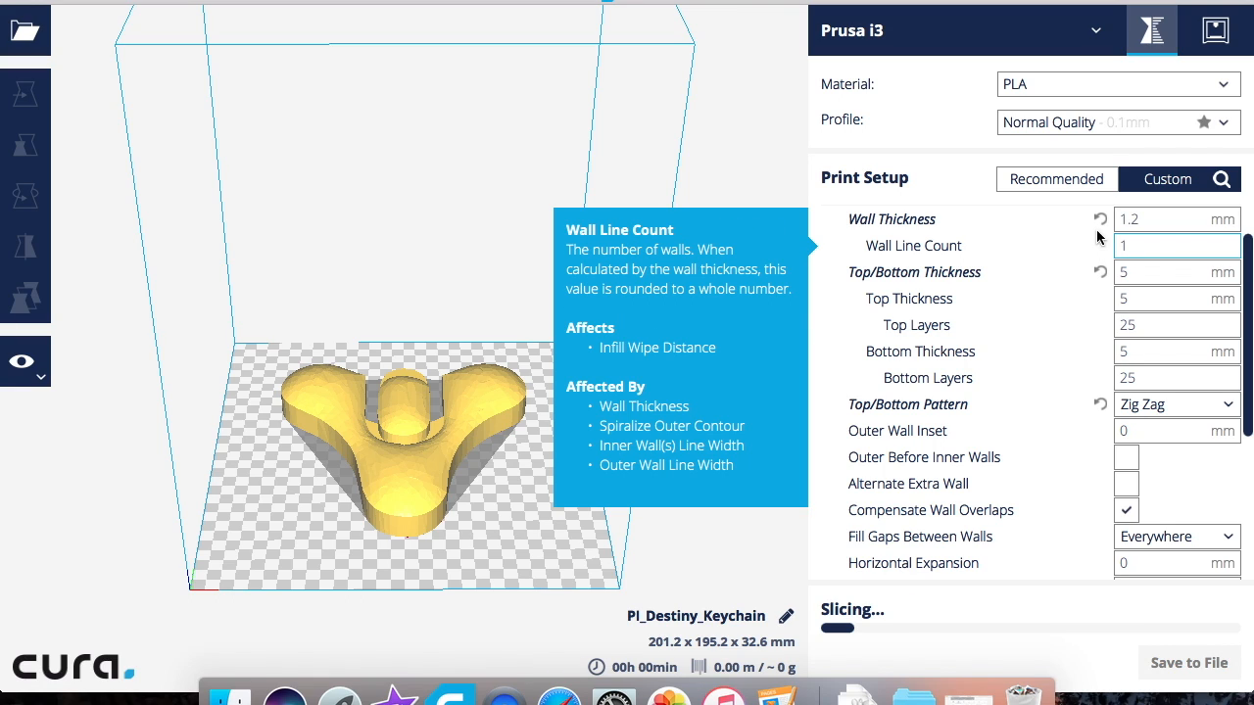
- Clear the Wall Thickness and enter 1.2 mm again
click(1143, 219)
key(BackSpace)
key(BackSpace)
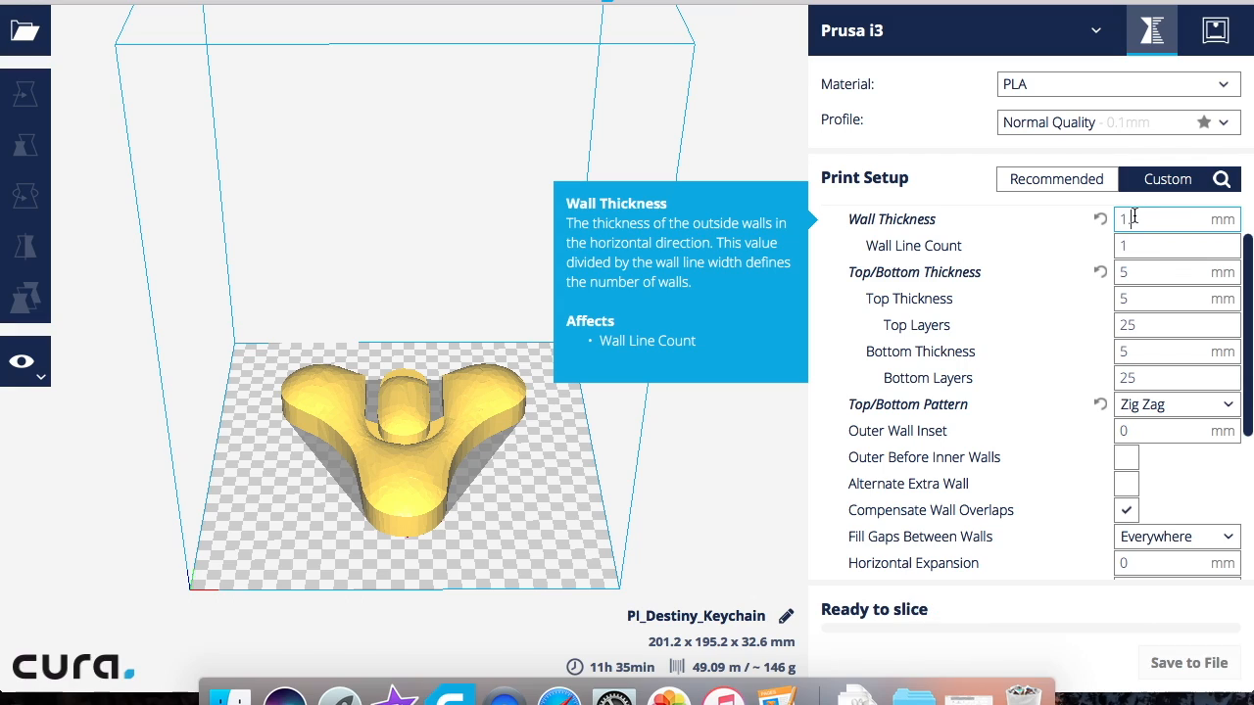
key(BackSpace)
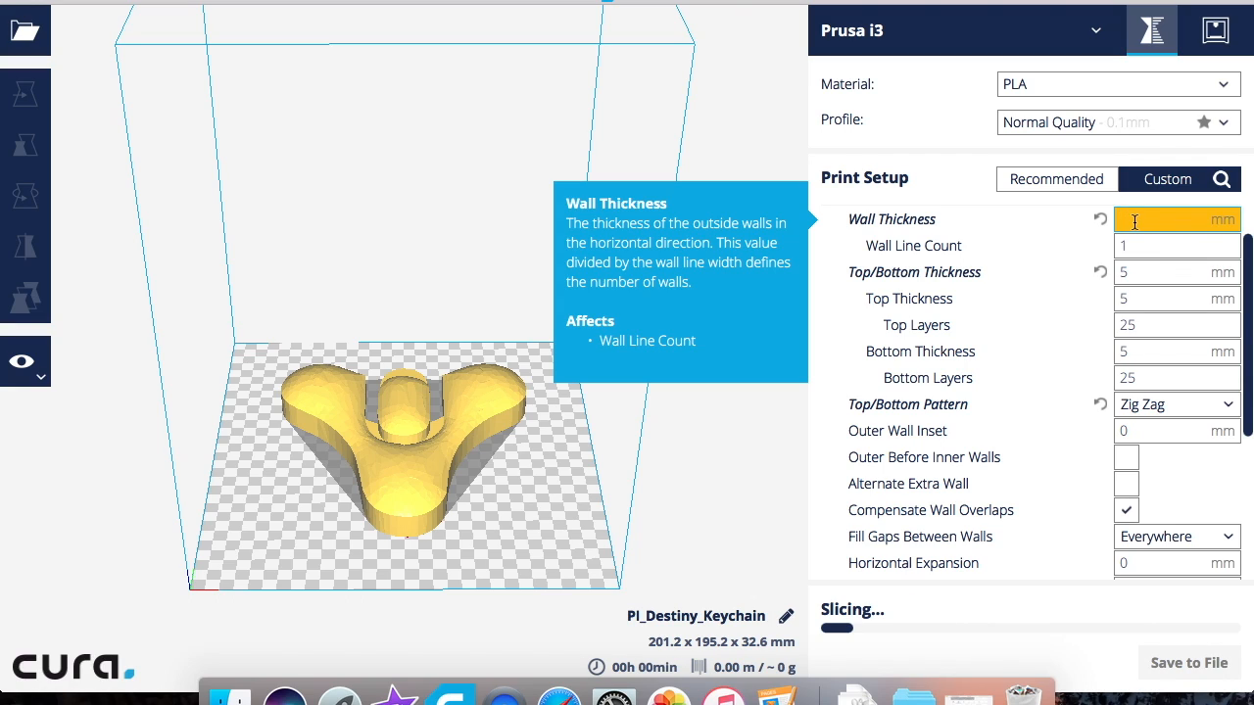
text(1.2)
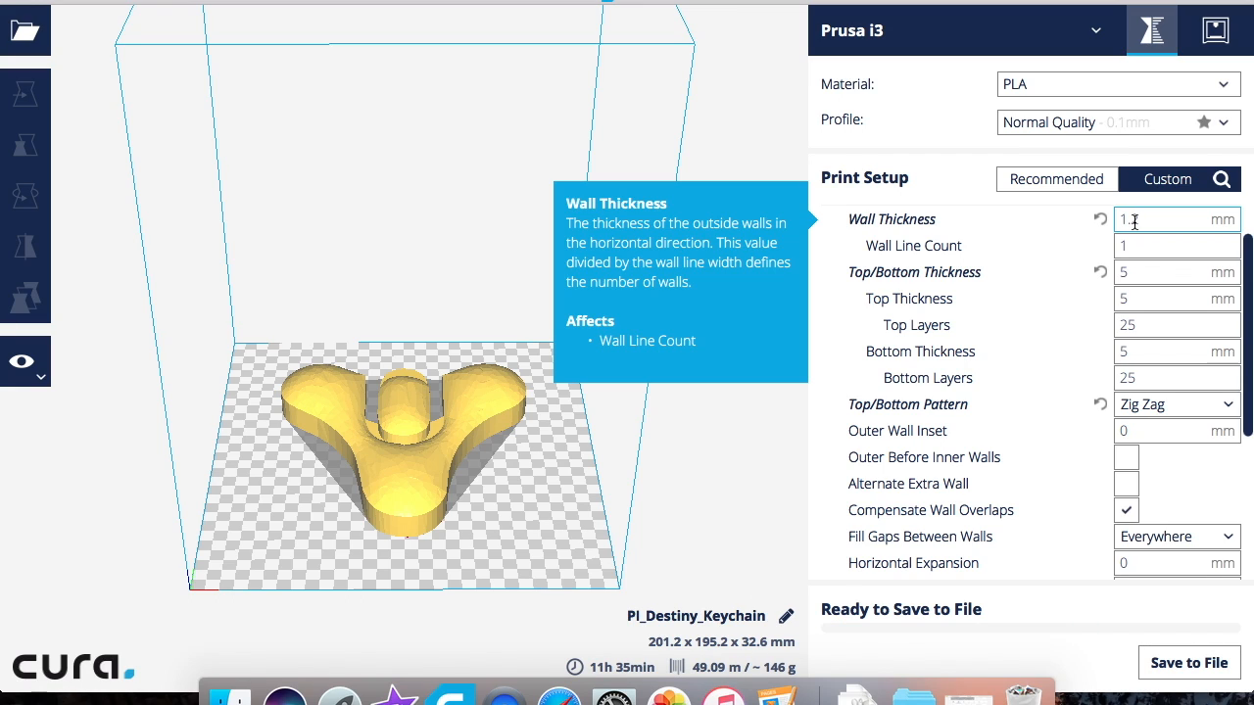
- Expand the Quality settings to check the layer height and set the Top/Bottom Thickness to 0.8 mm
mouse_move(945, 283)
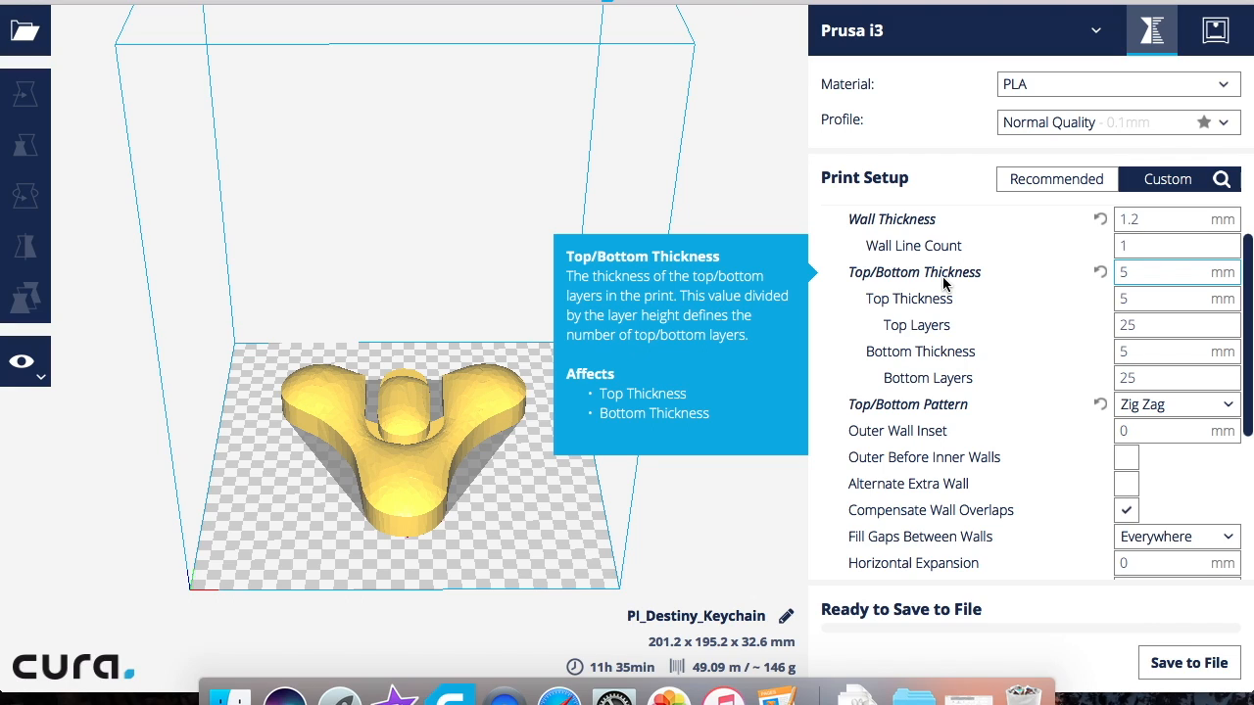
scroll(943, 282, up, 1)
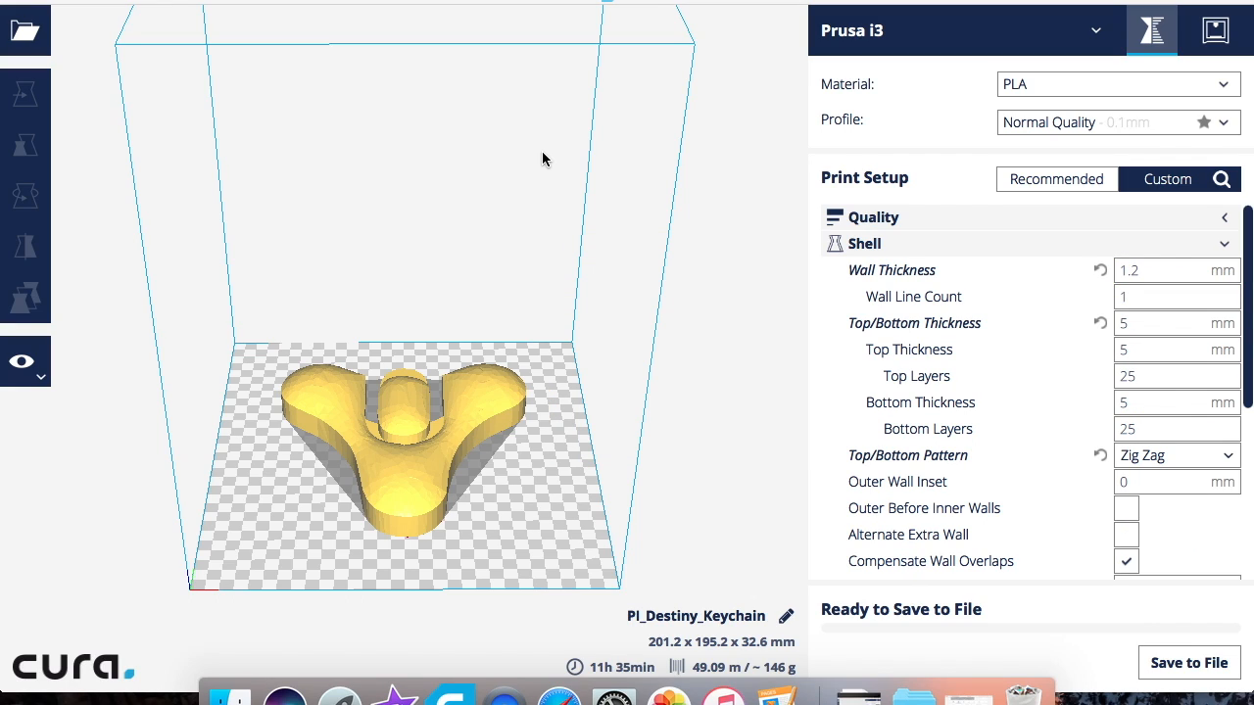
click(1226, 219)
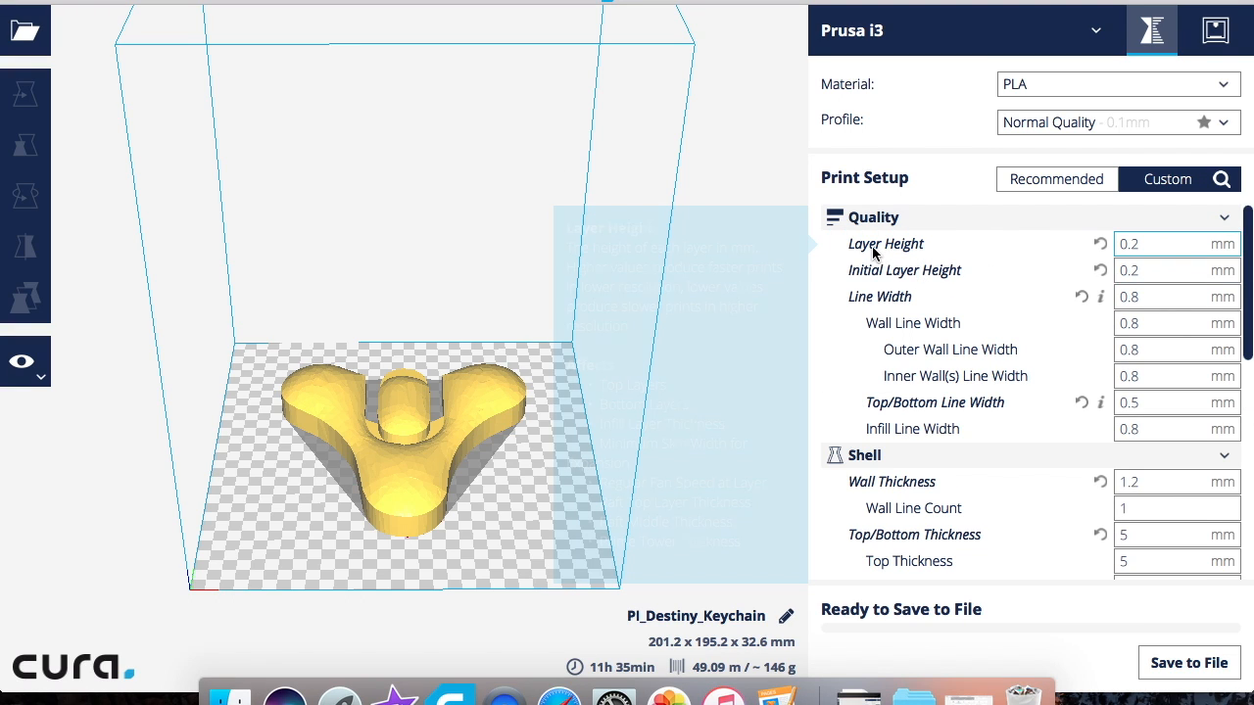
mouse_move(1146, 251)
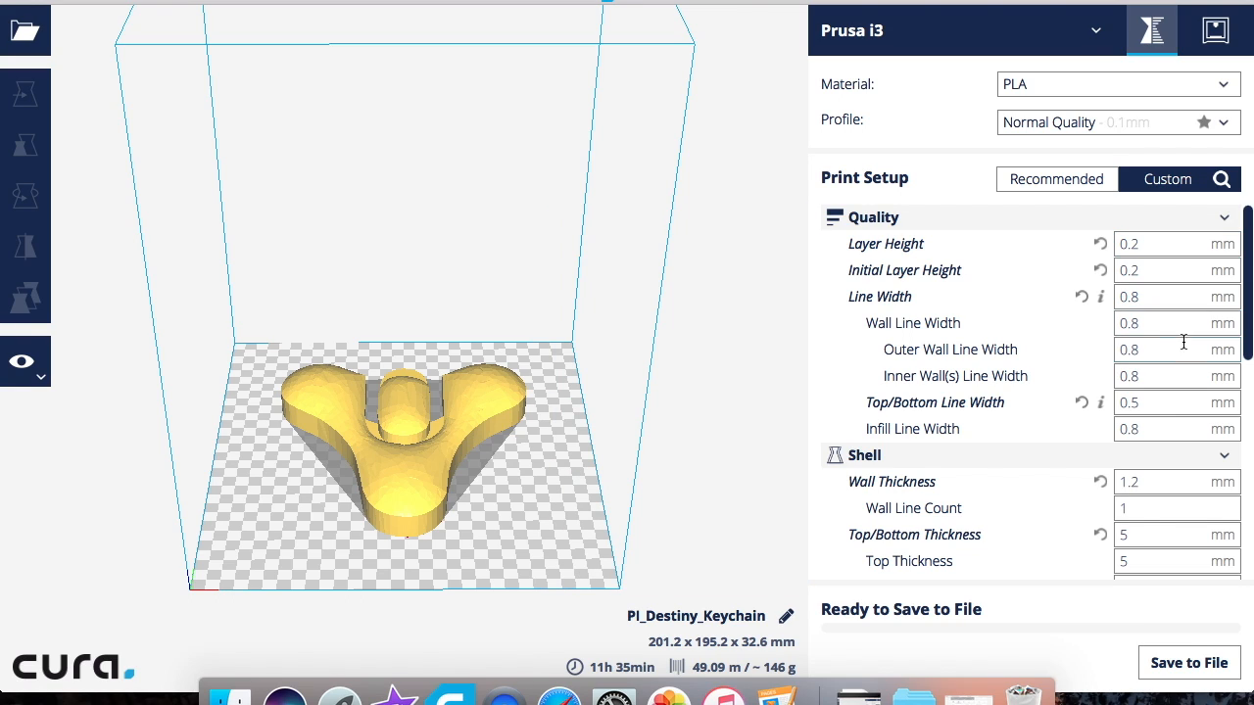
scroll(1150, 505, down, 3)
click(1141, 423)
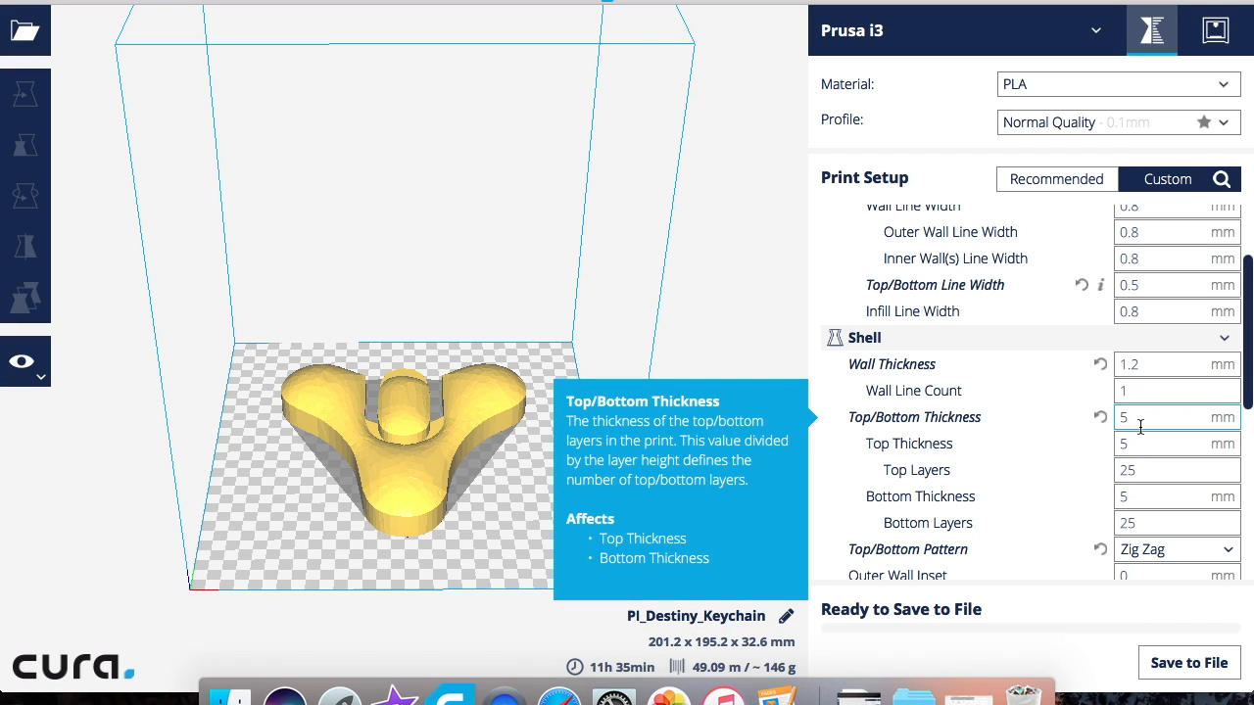
key(BackSpace)
text(.8)
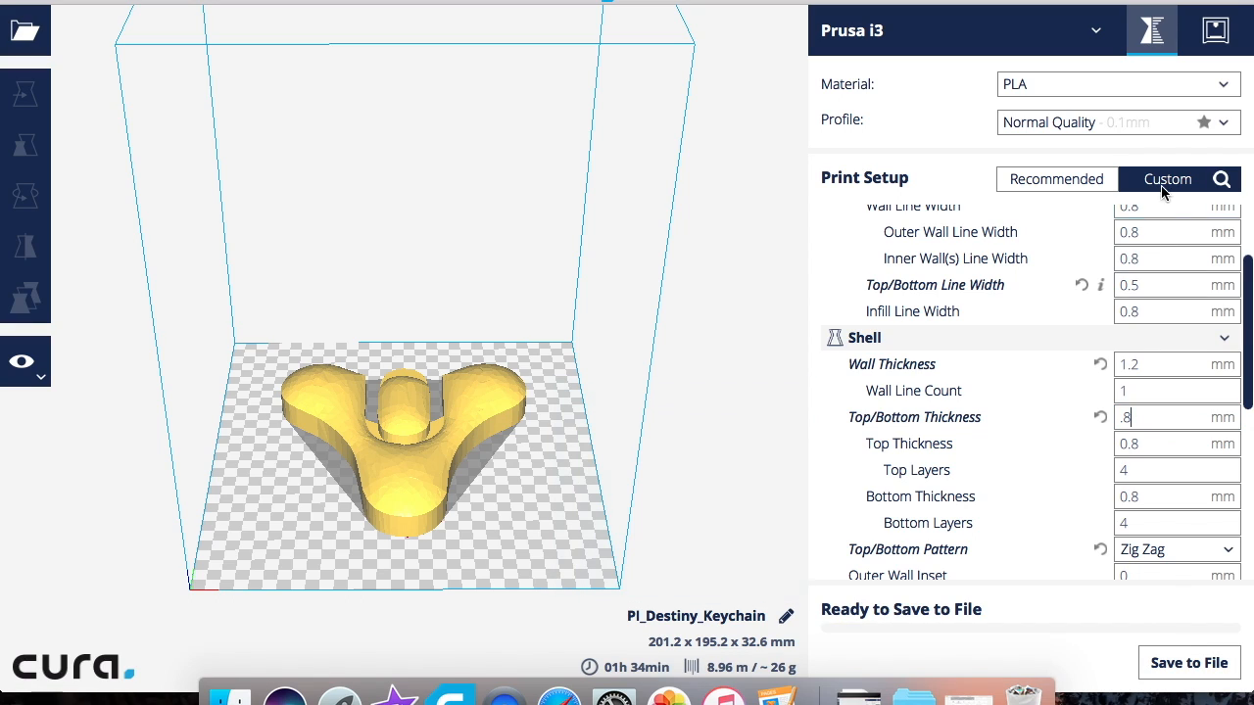
key(Tab)
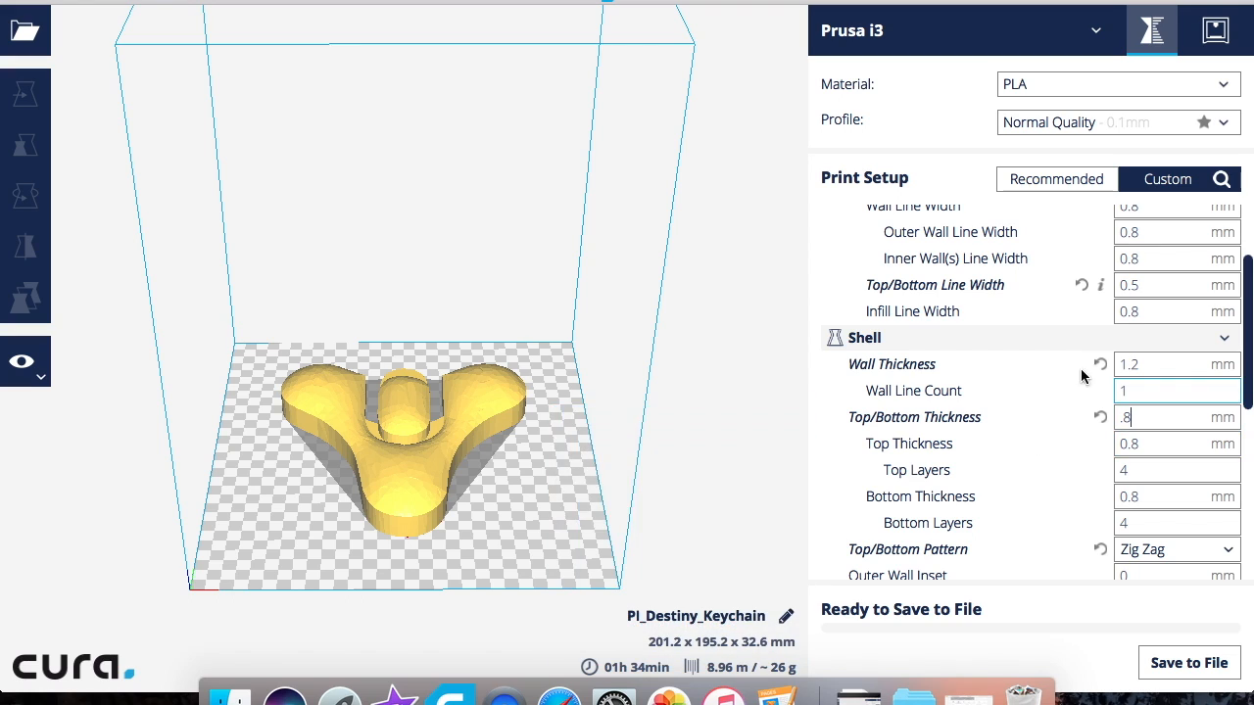
- Compare the layer height with the top and bottom settings, and set both Top Layers and Bottom Layers to 0
scroll(1087, 369, up, 3)
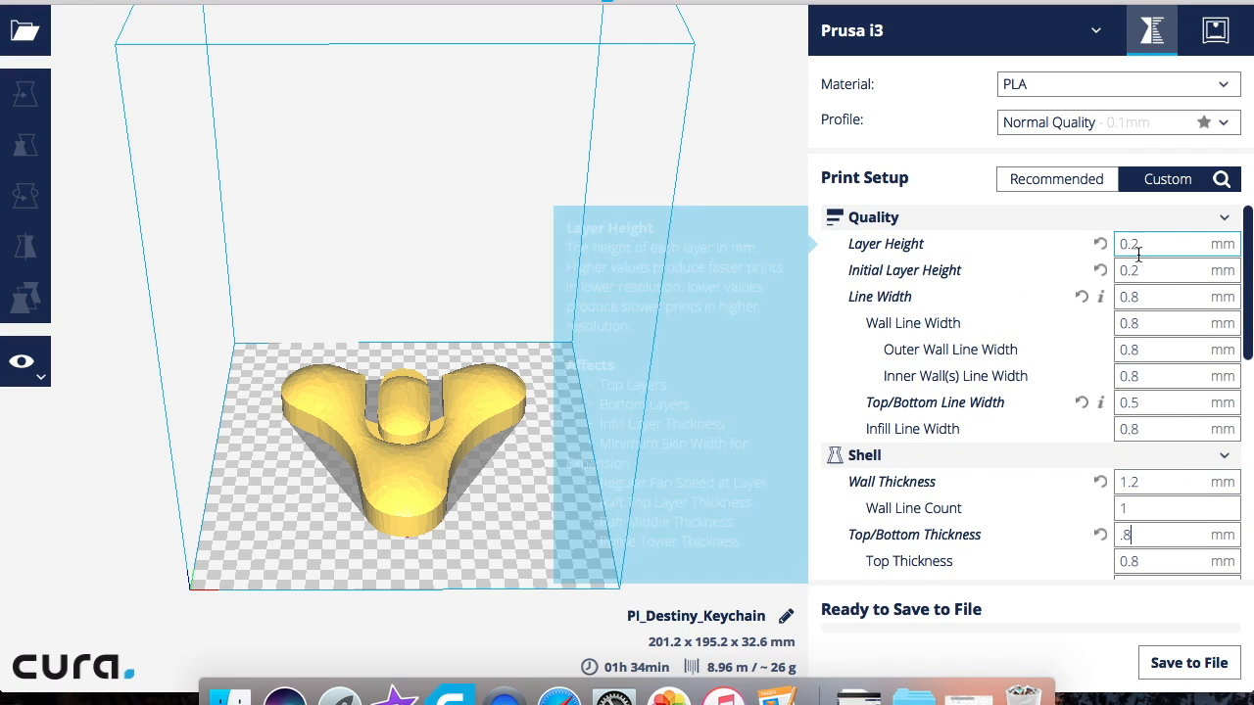
scroll(1030, 524, down, 4)
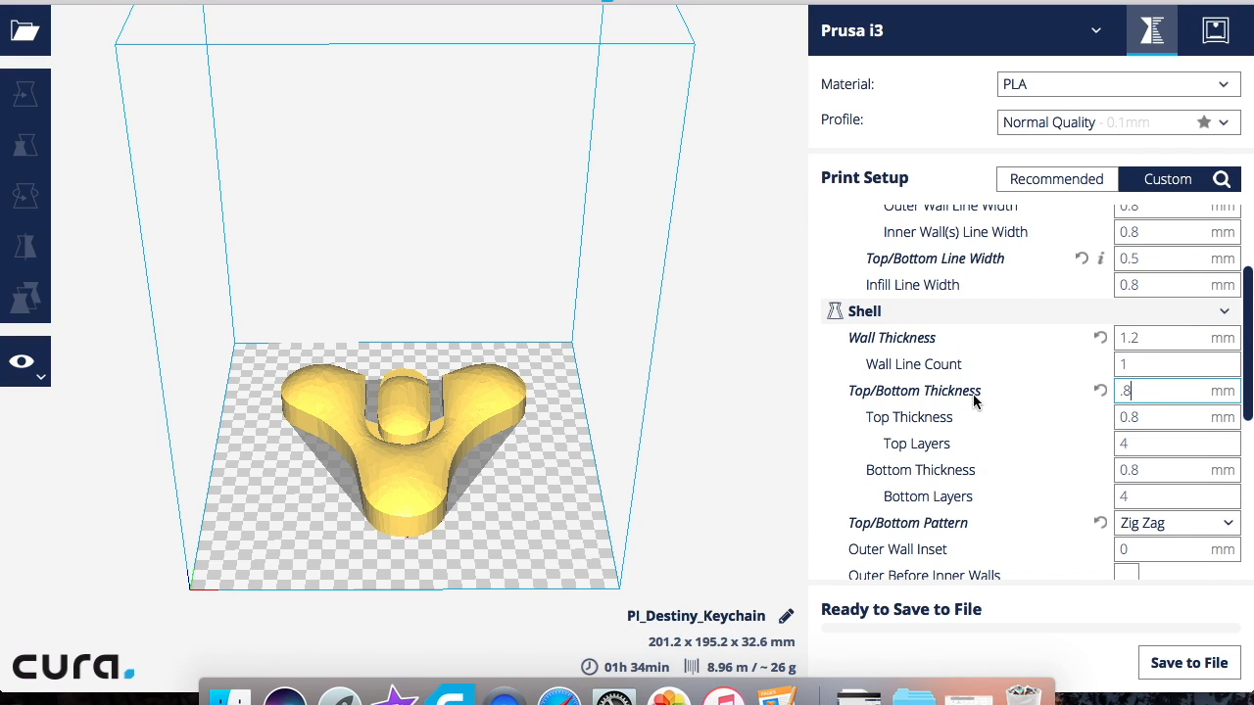
mouse_move(998, 416)
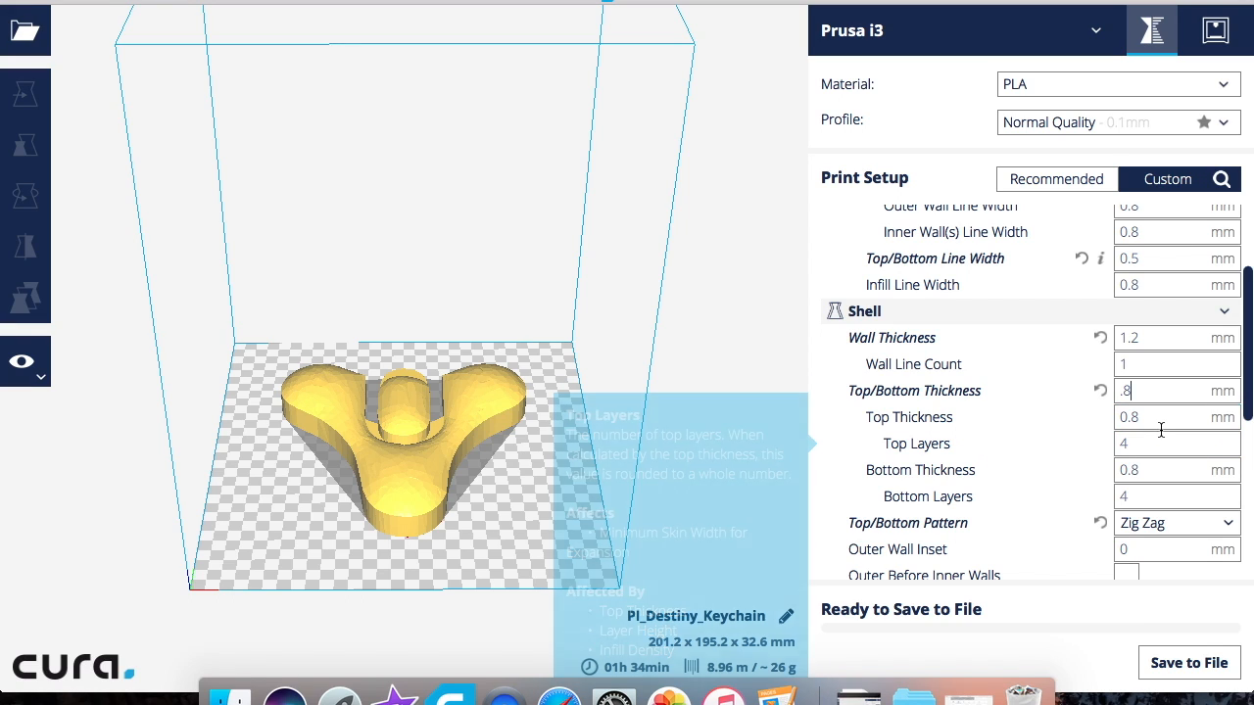
mouse_move(1161, 428)
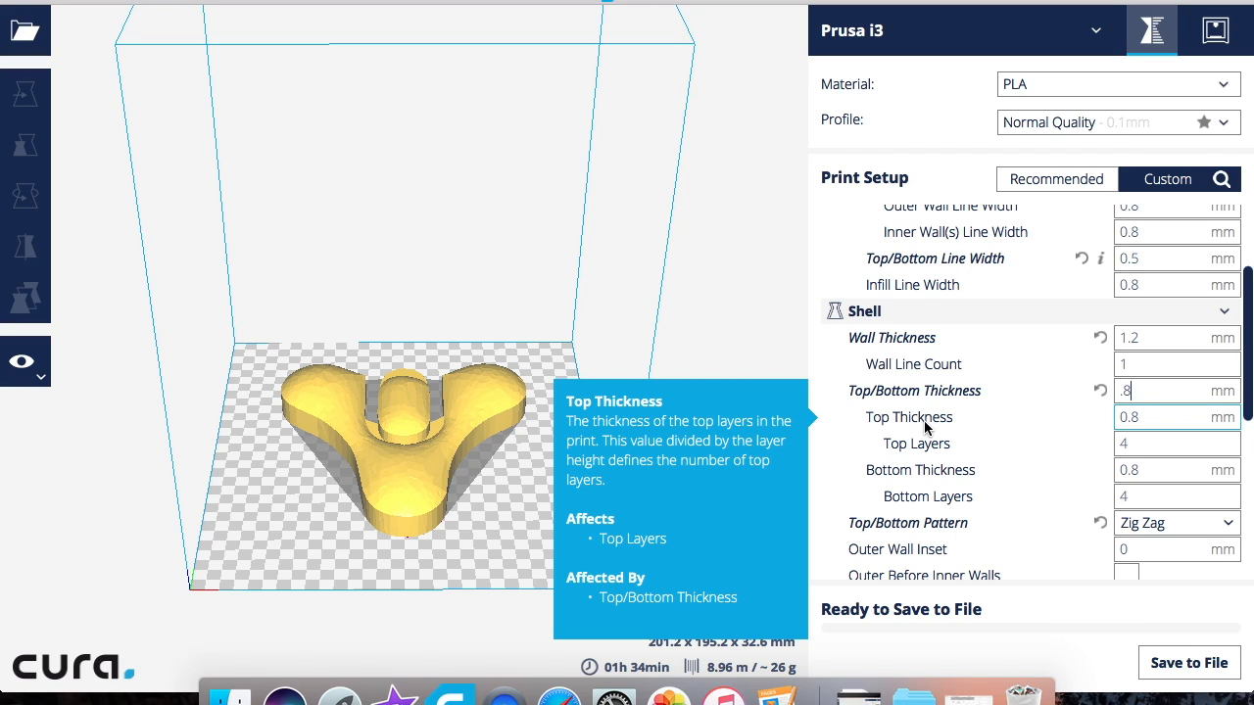
mouse_move(903, 478)
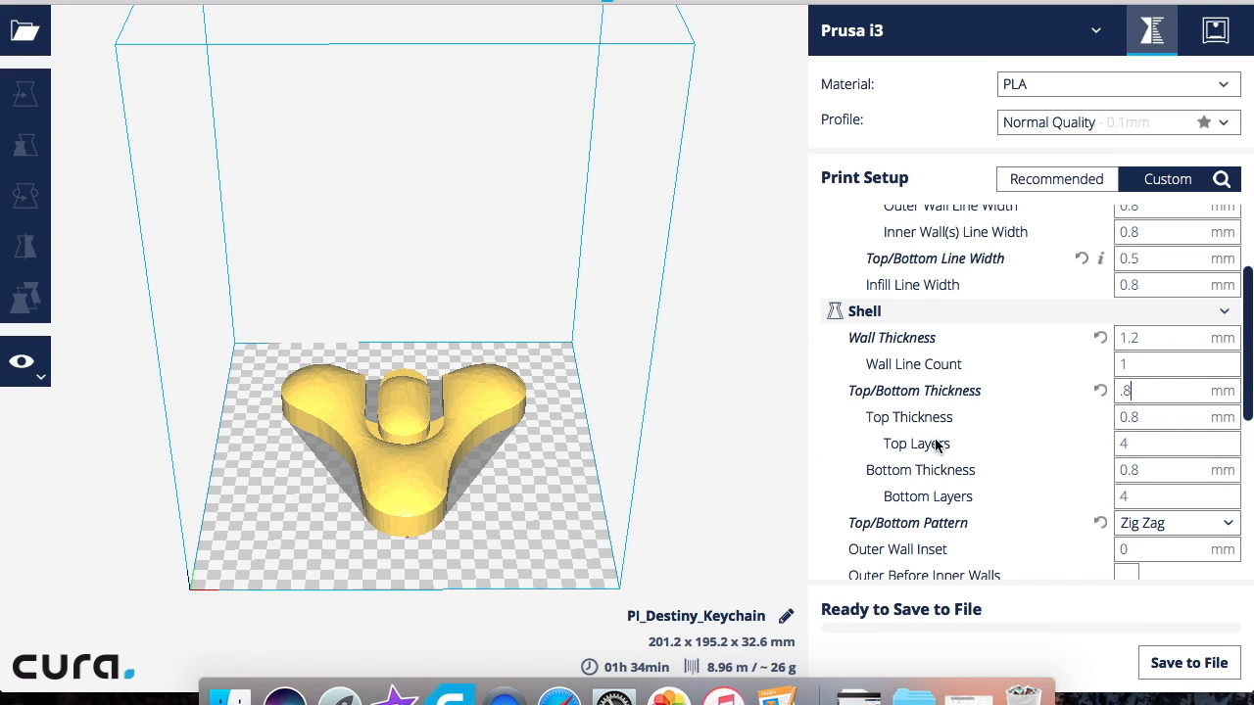
mouse_move(936, 438)
click(1165, 442)
key(BackSpace)
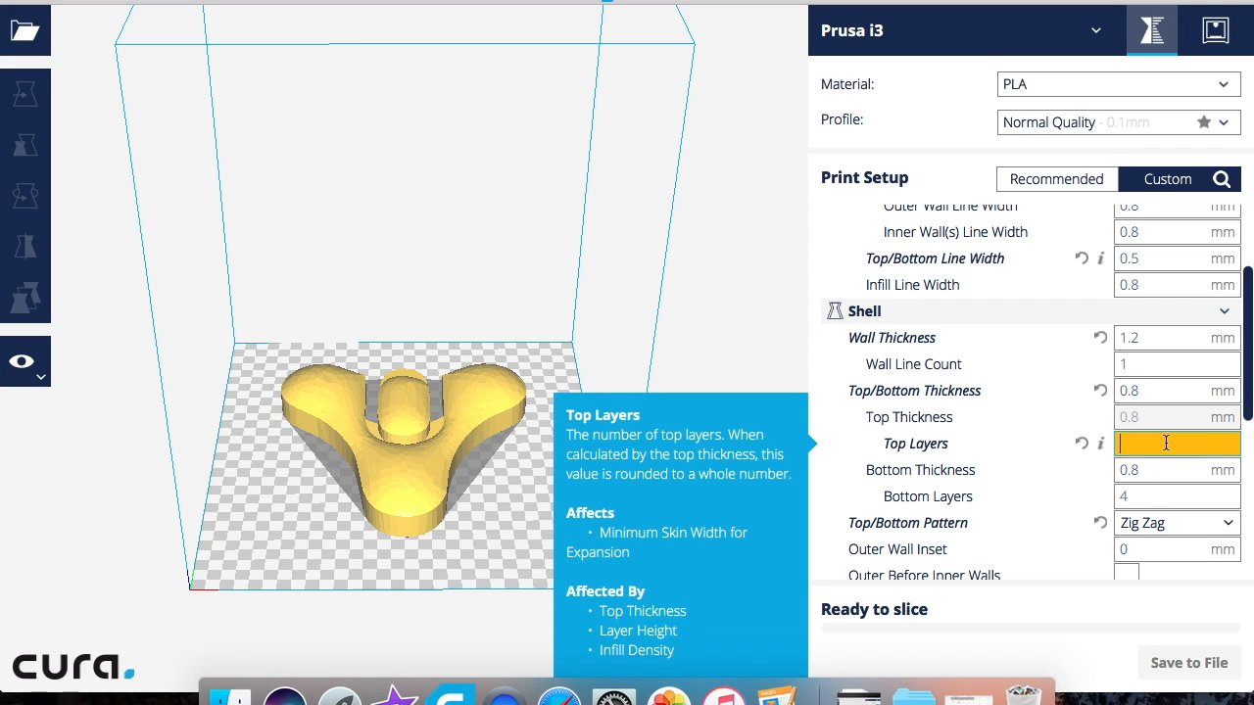
click(1152, 497)
mouse_move(1153, 497)
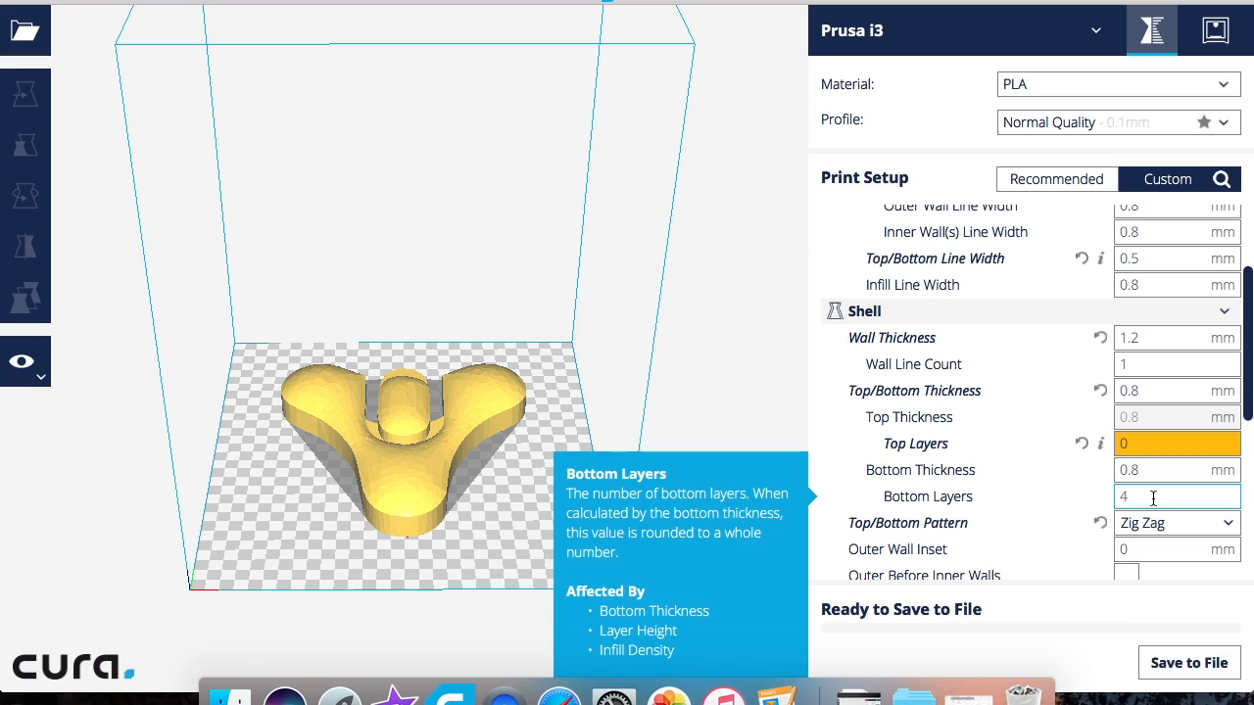
key(BackSpace)
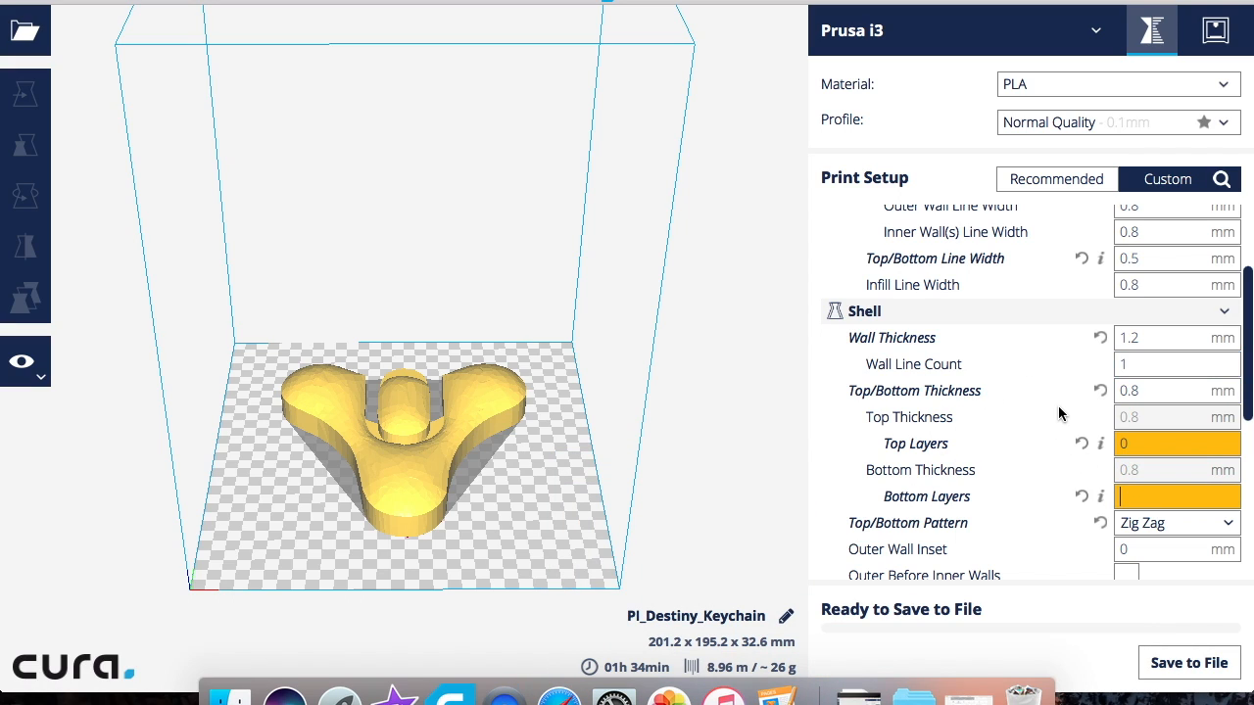
- Set both Top Layers and Bottom Layers to 12
mouse_move(968, 451)
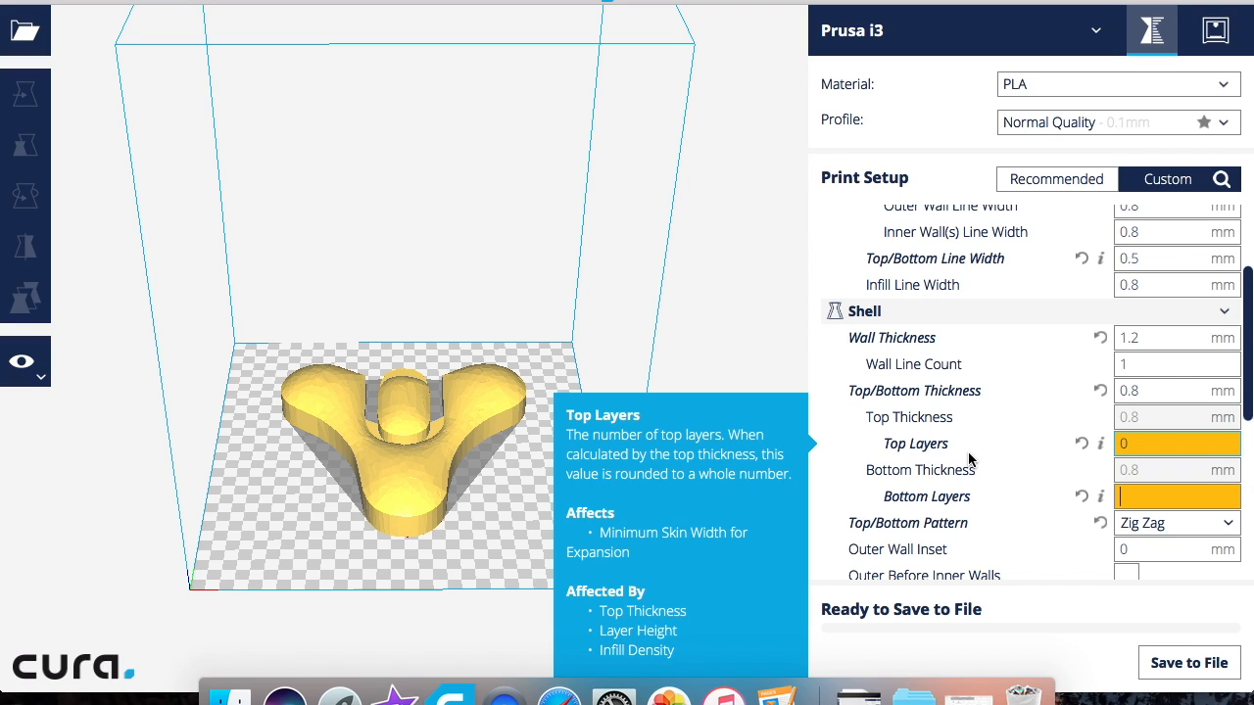
click(1141, 446)
key(BackSpace)
text(12)
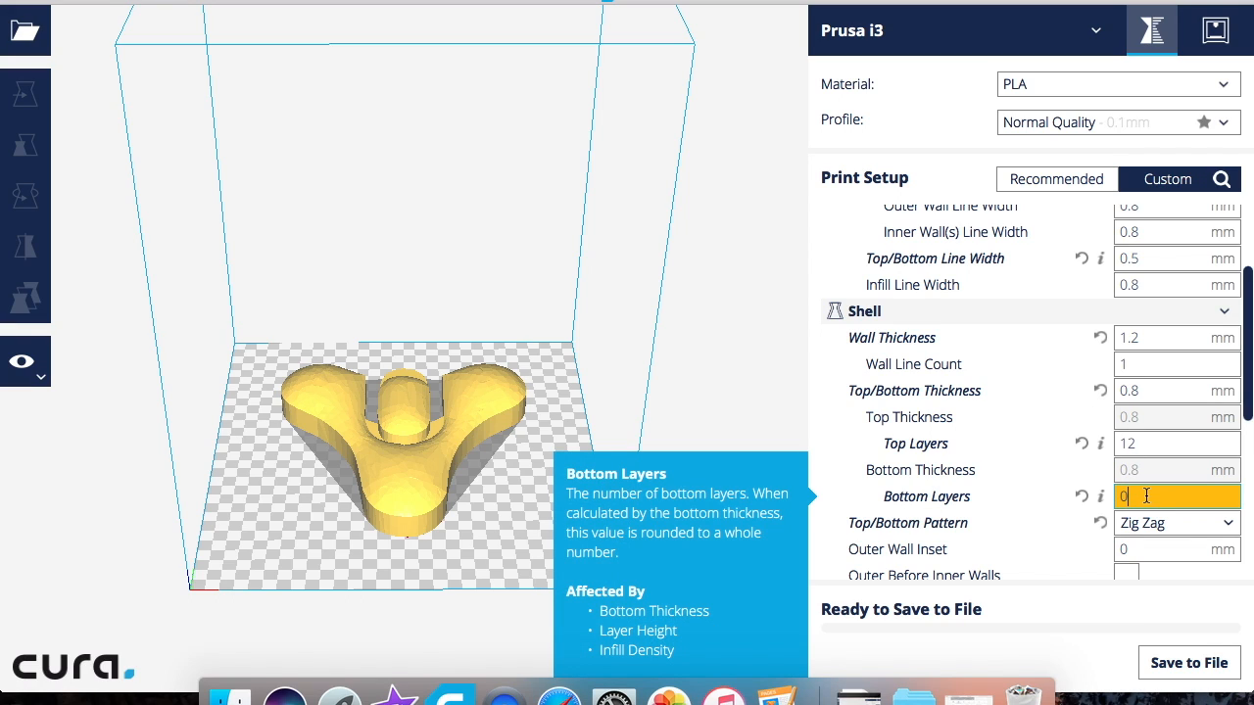
key(BackSpace)
text(12)
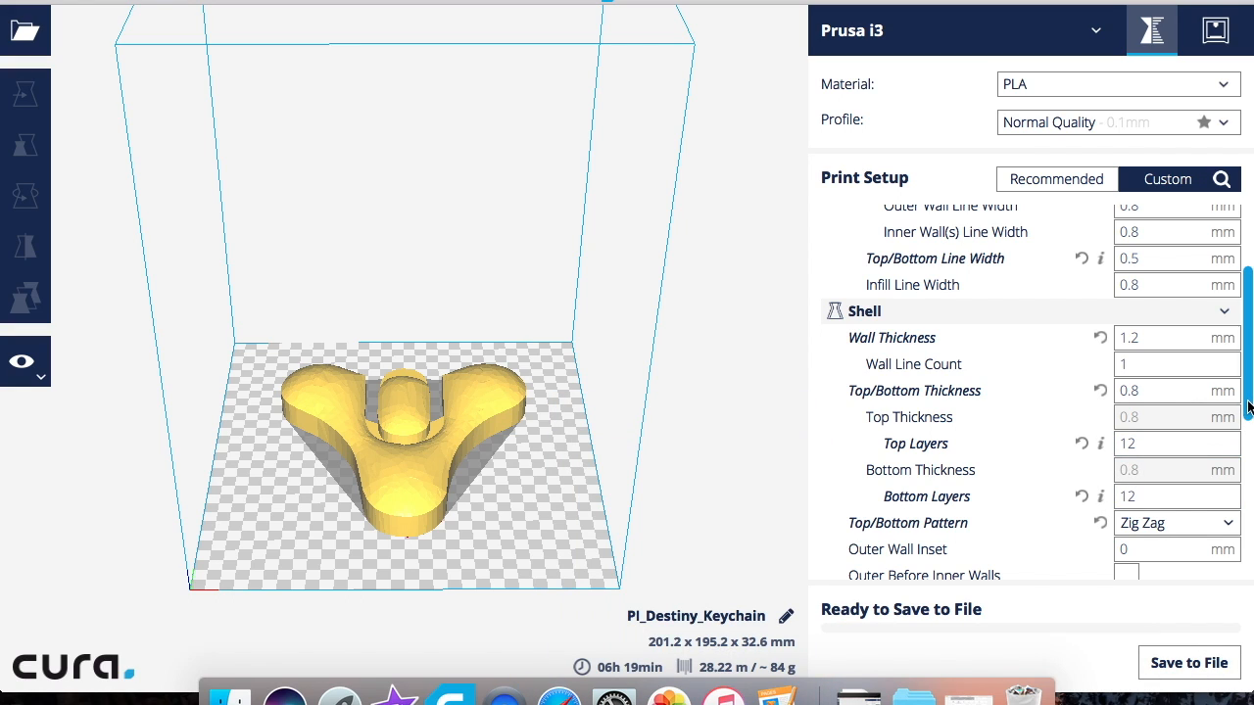
- Check the Top/Bottom Pattern choices, examine the line and concentric fill diagrams in Pages, and return to Cura
scroll(1249, 400, down, 3)
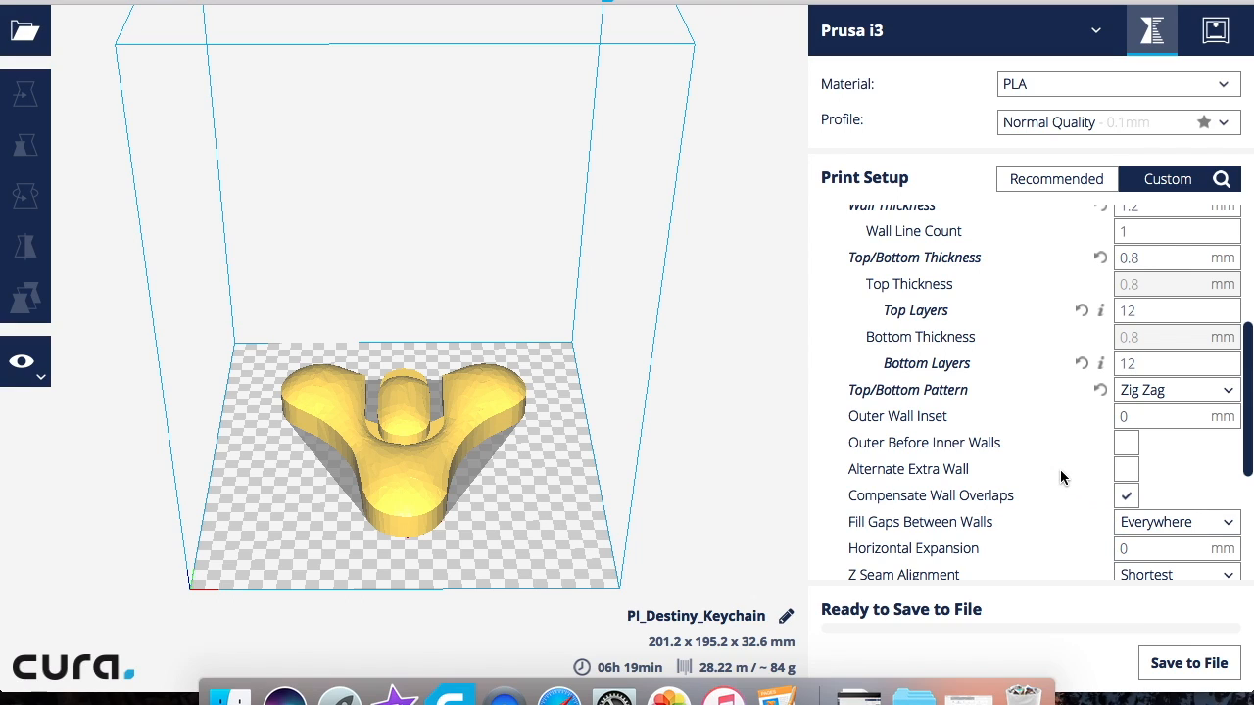
scroll(1174, 489, down, 1)
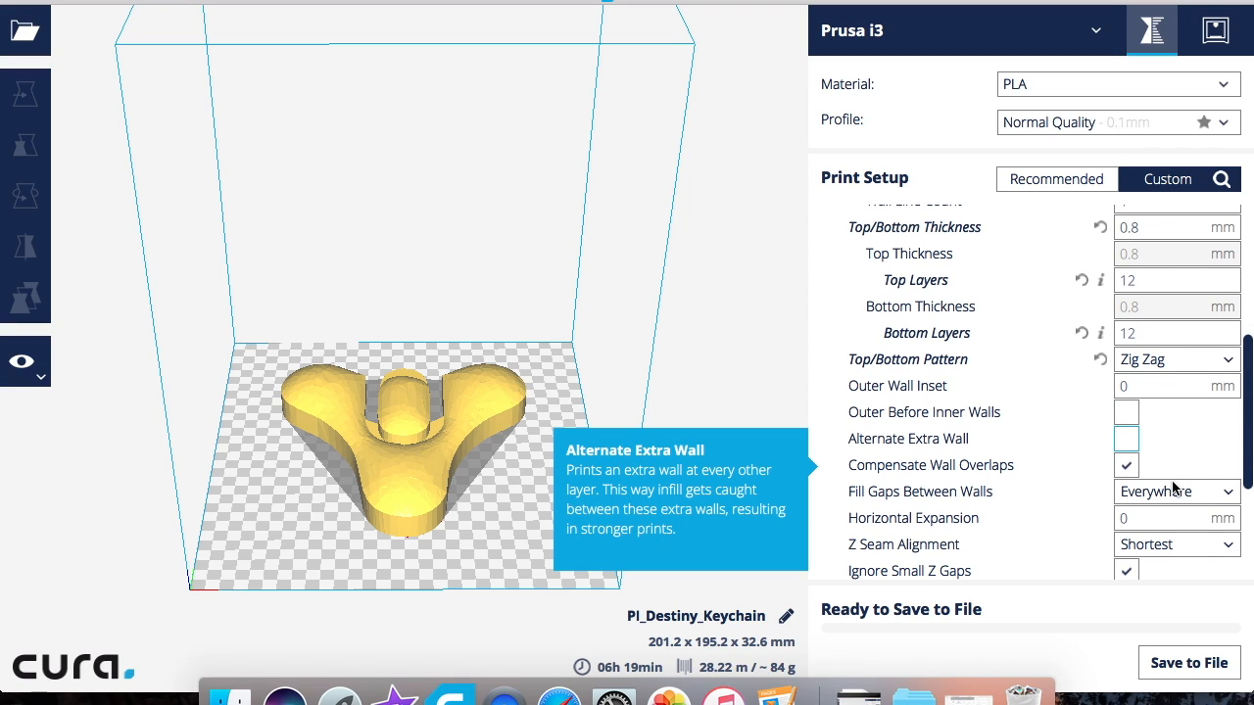
click(1229, 365)
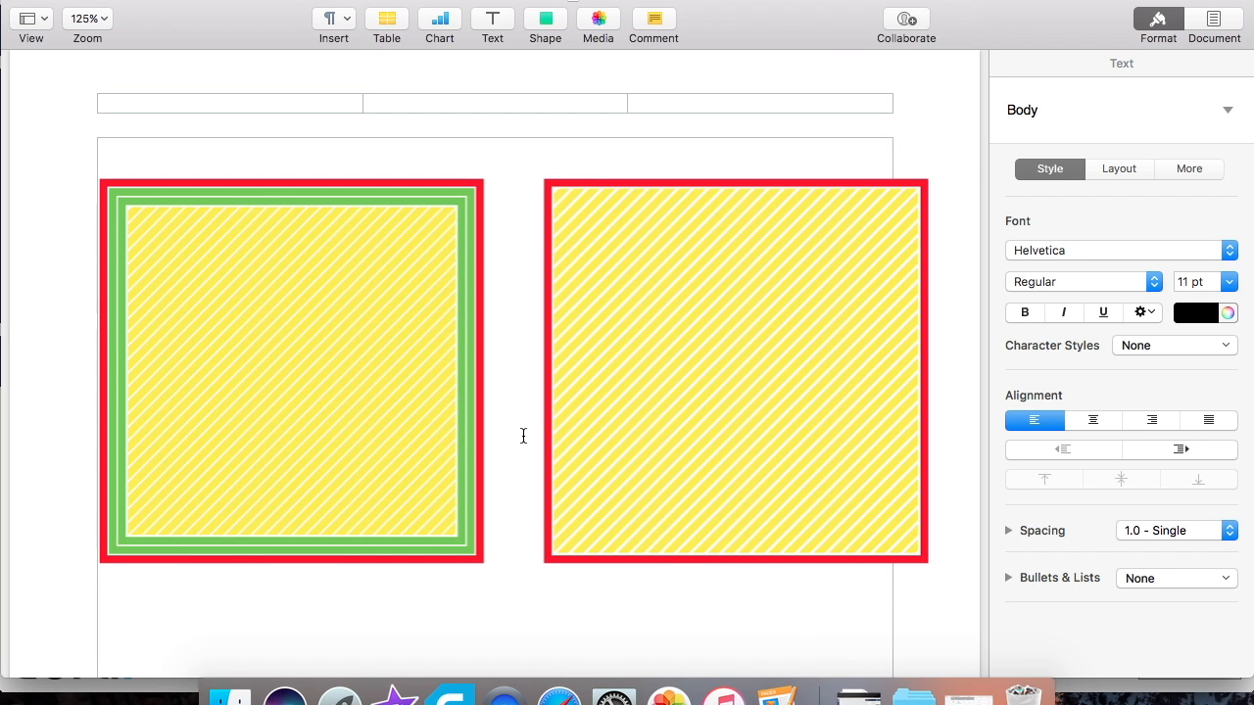
scroll(523, 434, down, 10)
scroll(523, 442, down, 5)
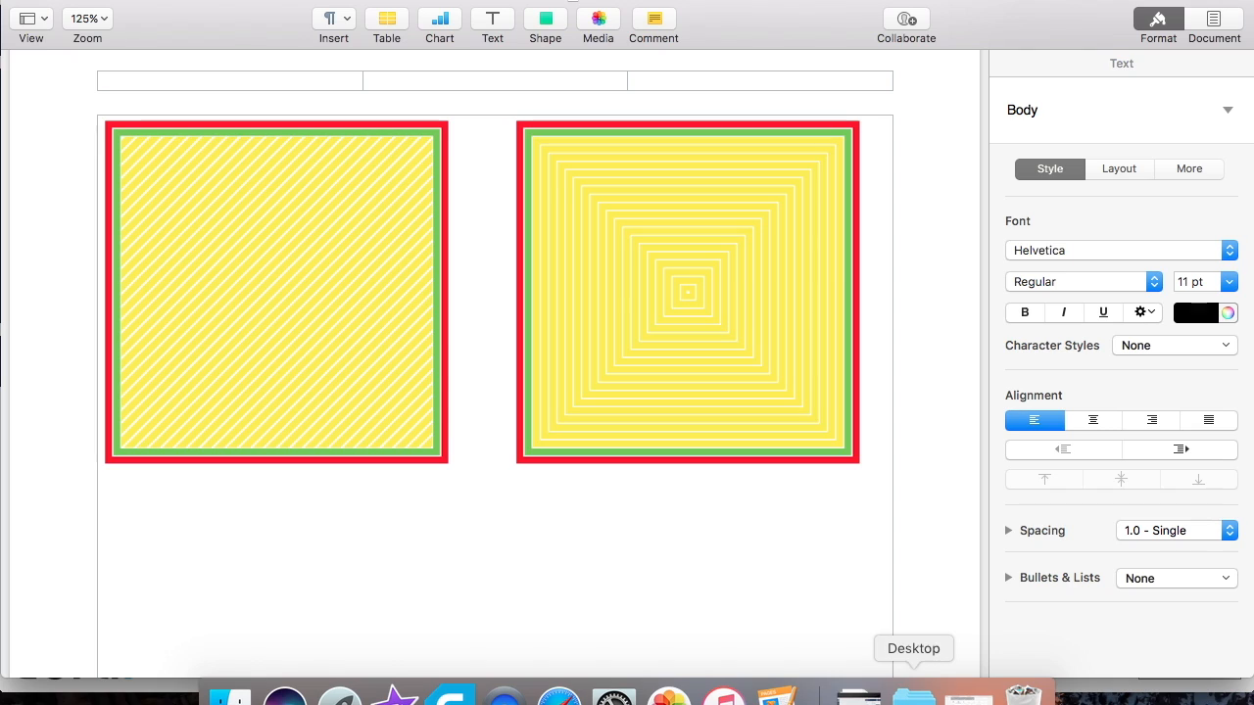
click(452, 697)
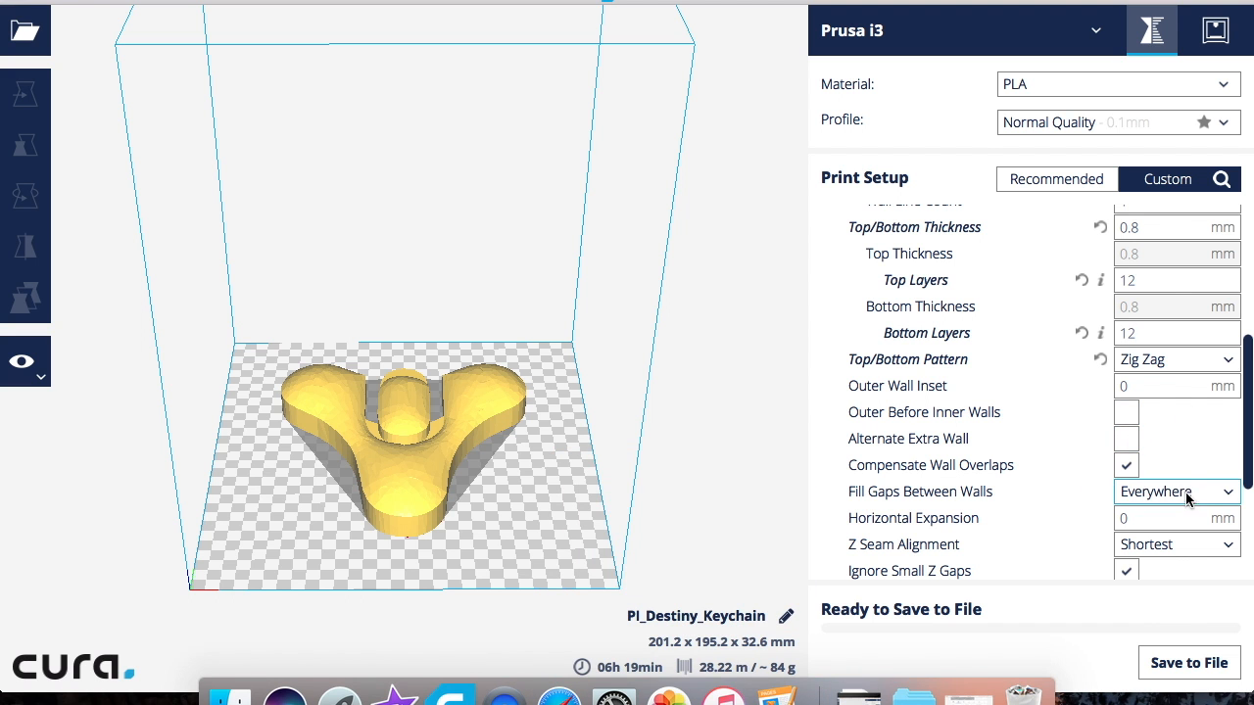
- Set the Top/Bottom Pattern to Concentric
click(1220, 361)
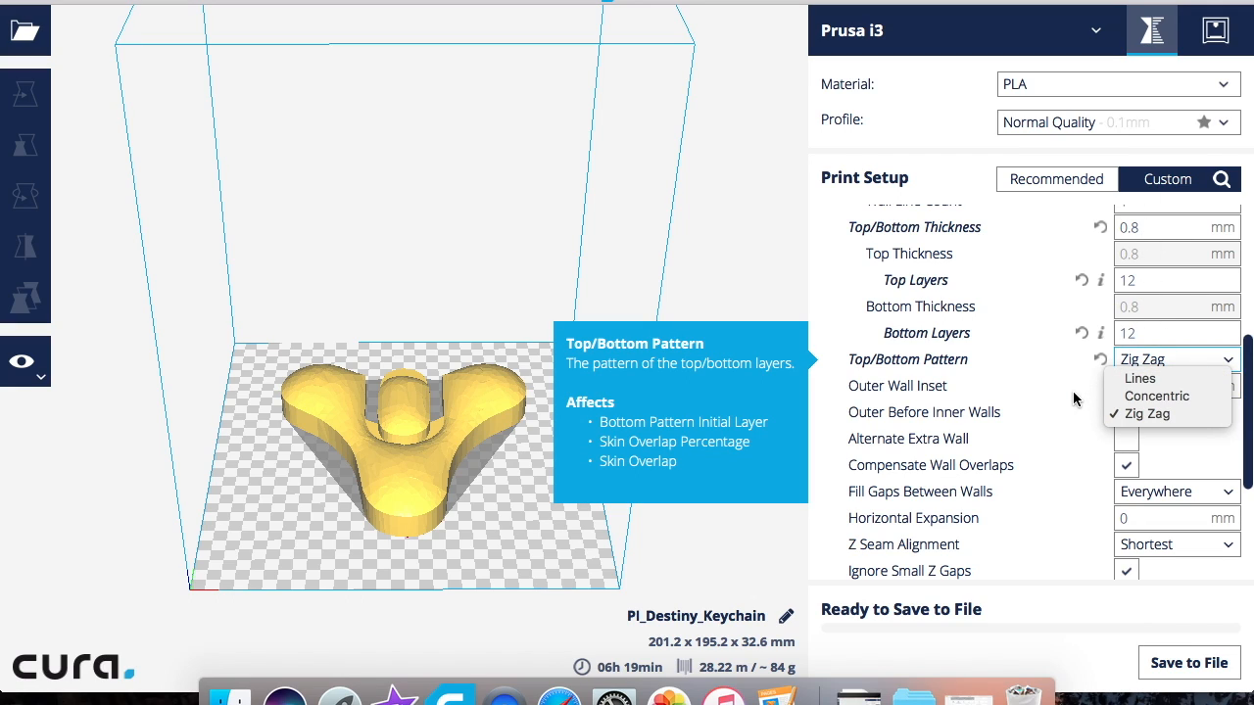
click(1141, 396)
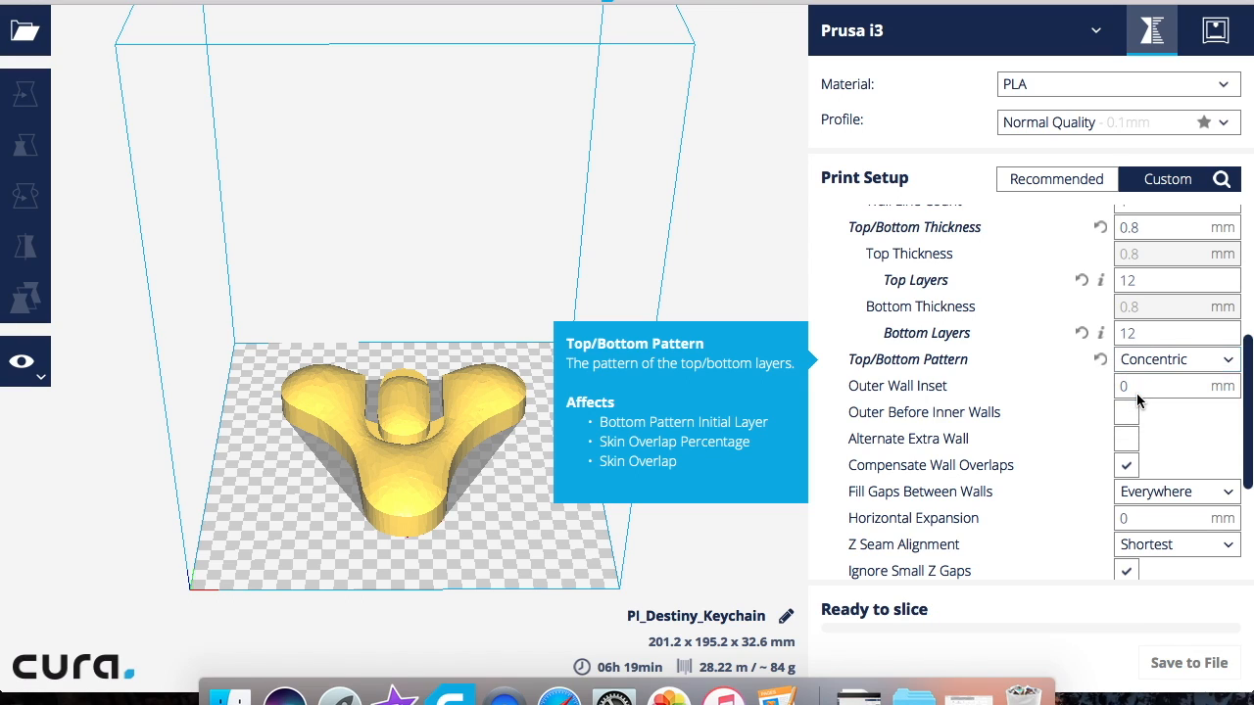
mouse_move(1116, 386)
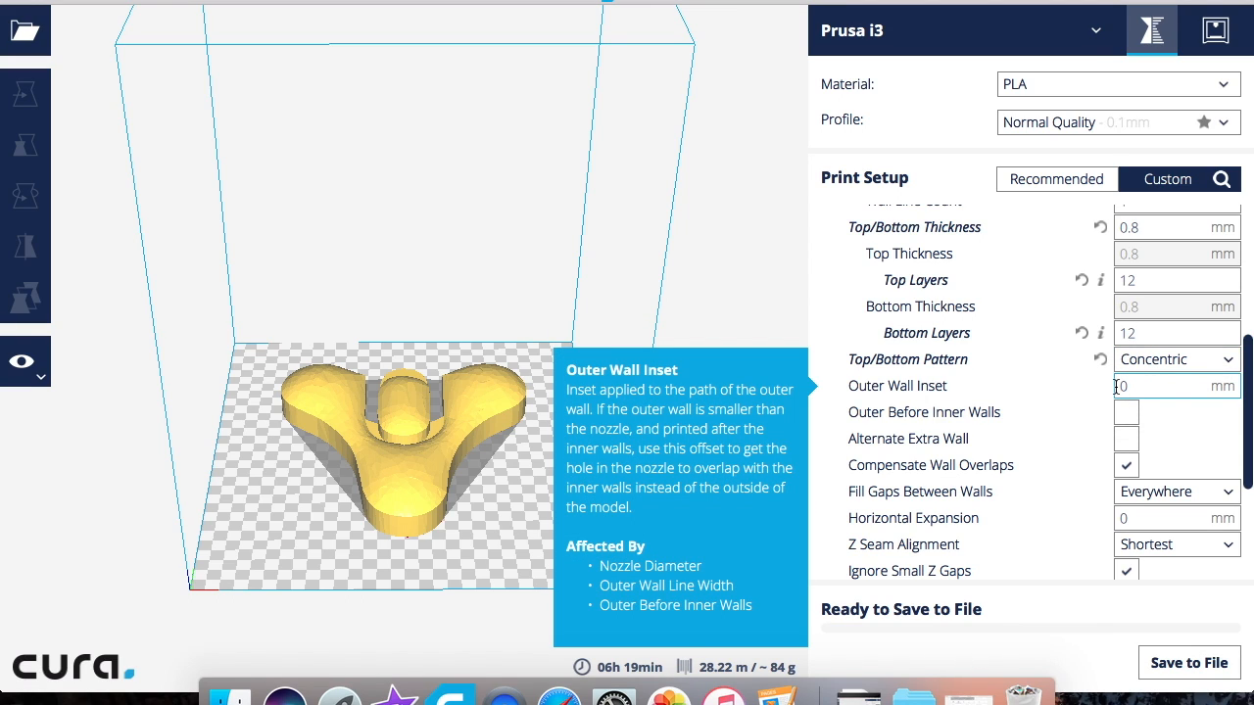
- Make the Bottom Pattern Initial Layer setting visible among the Shell settings and expand the Shell category again
scroll(1115, 386, up, 3)
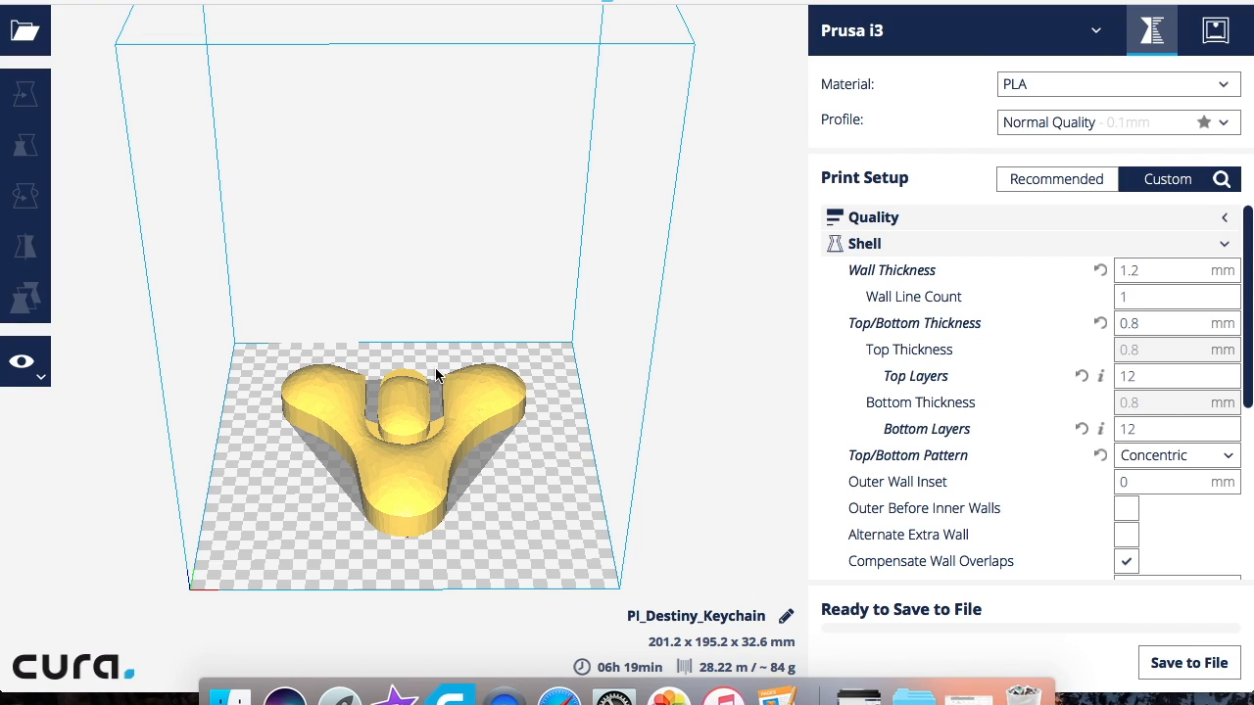
scroll(1035, 492, down, 1)
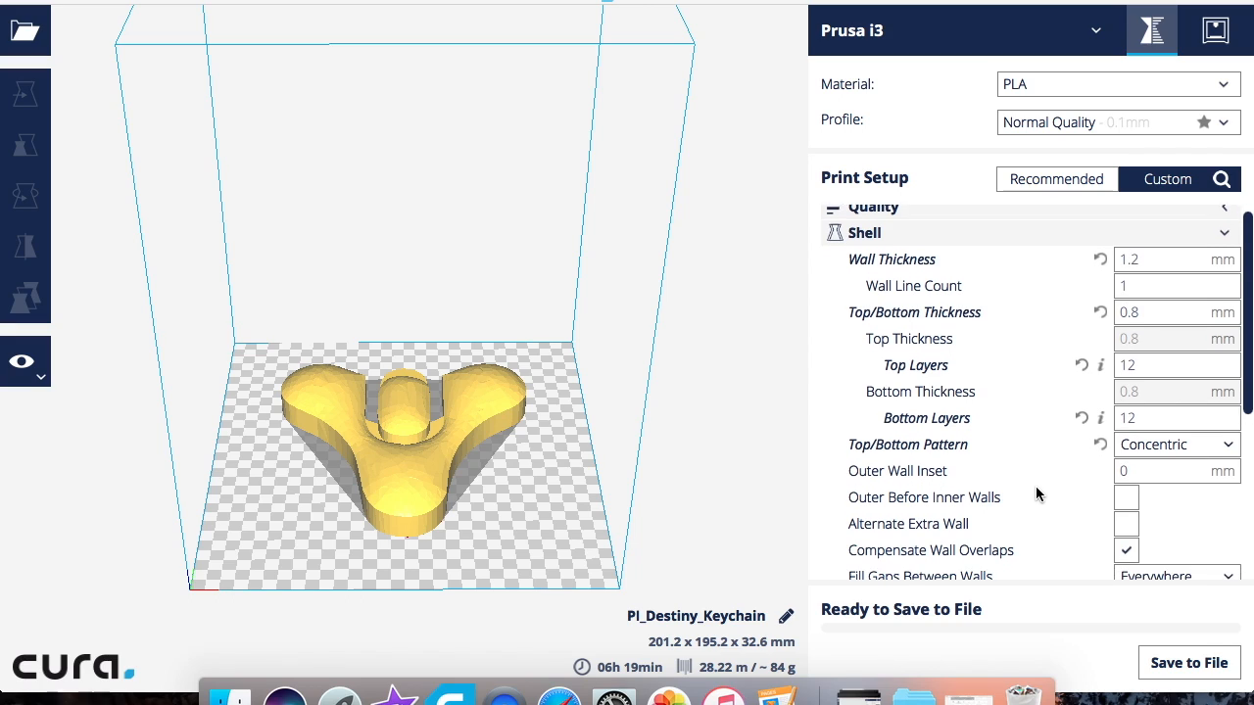
scroll(1037, 490, down, 1)
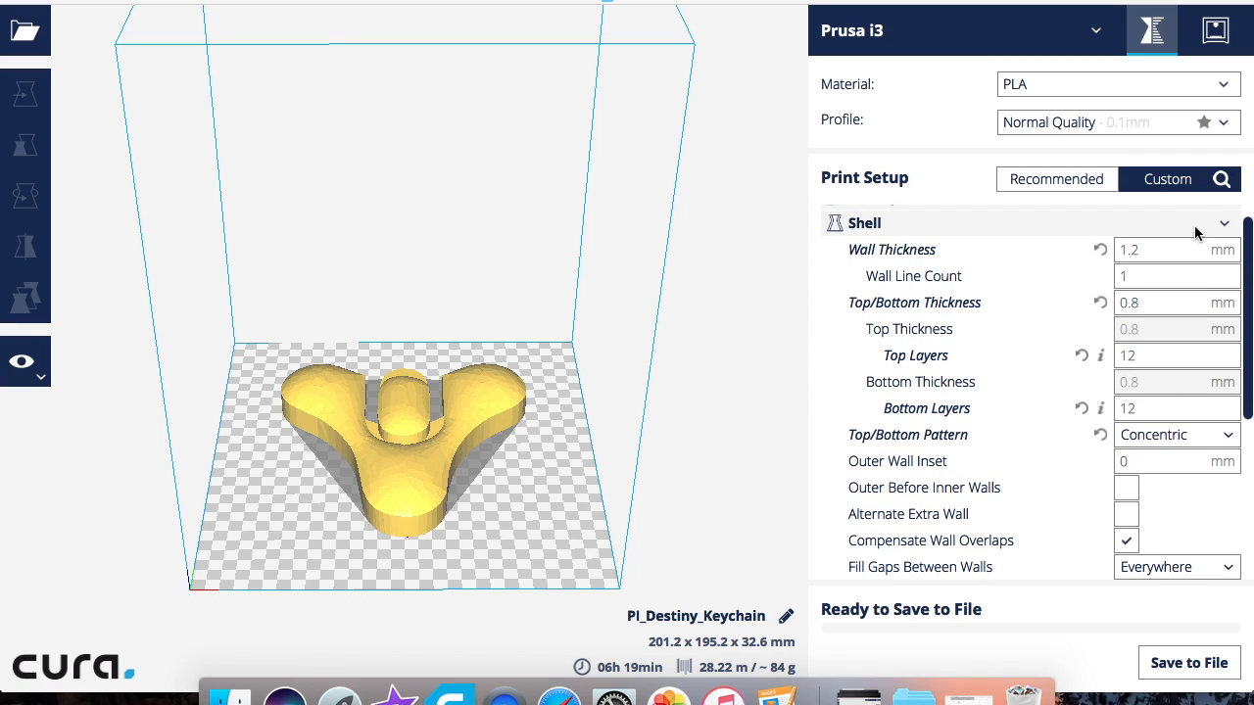
scroll(1200, 233, up, 1)
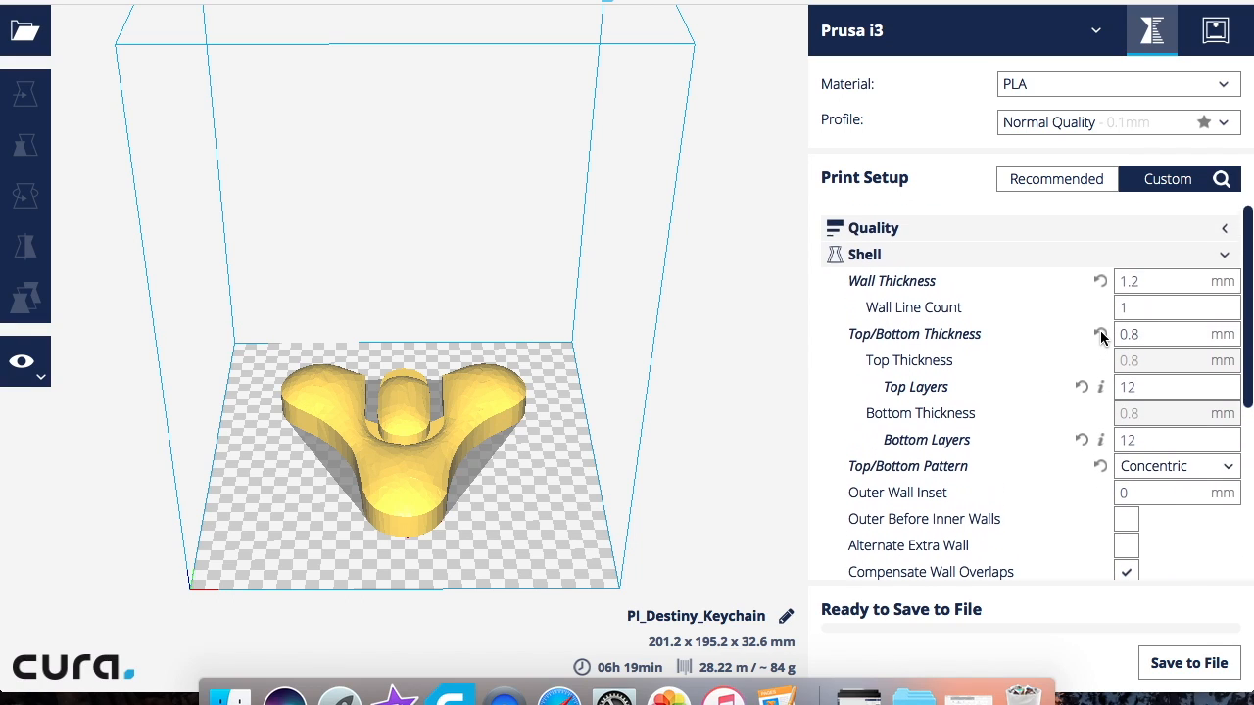
click(1211, 245)
click(1204, 245)
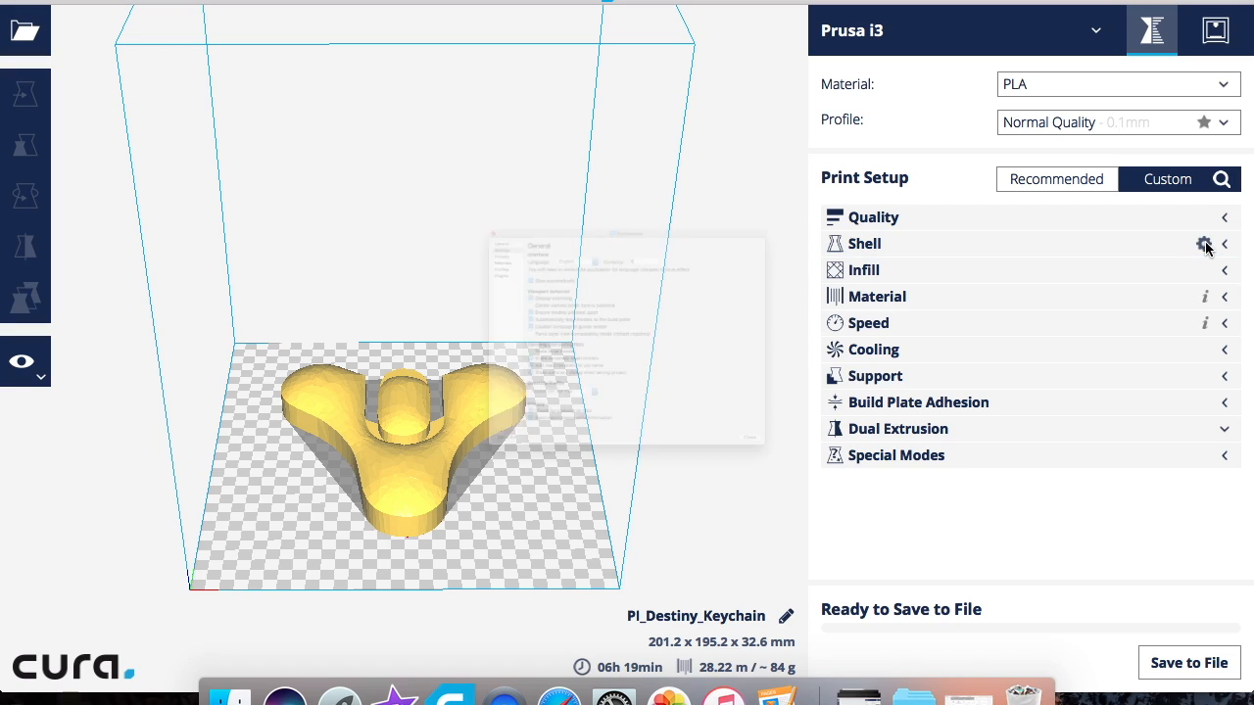
scroll(442, 376, down, 1)
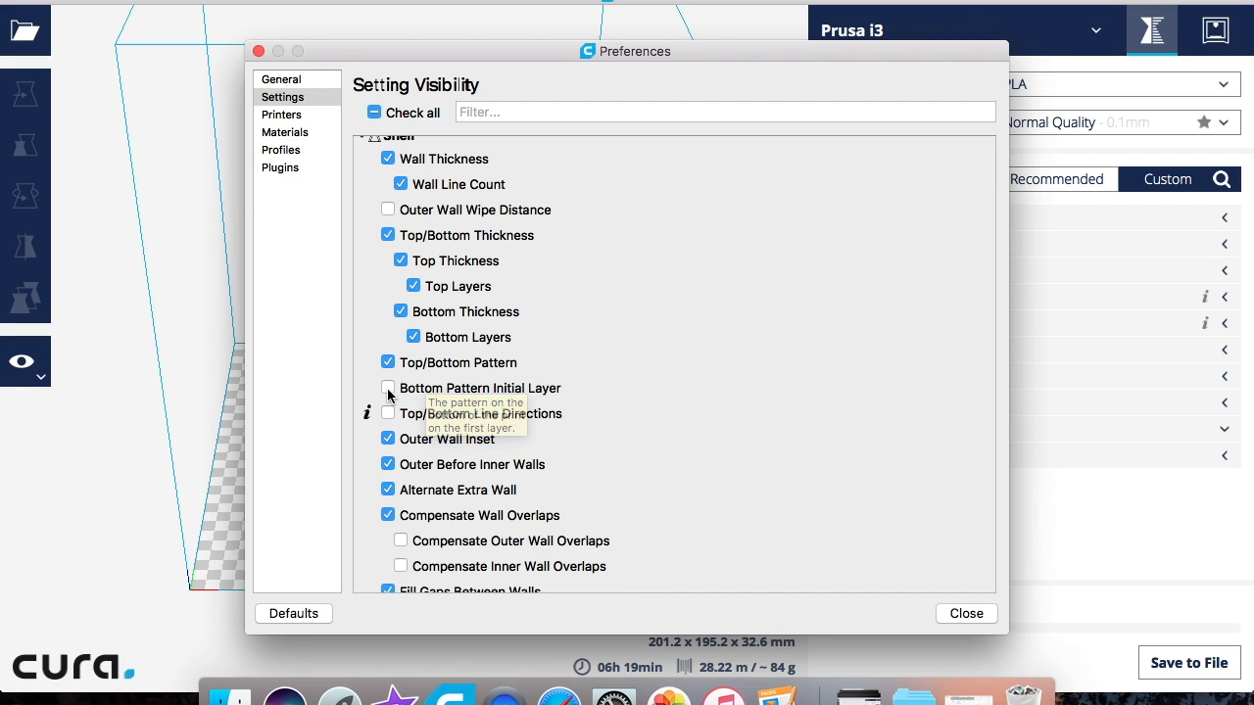
click(978, 613)
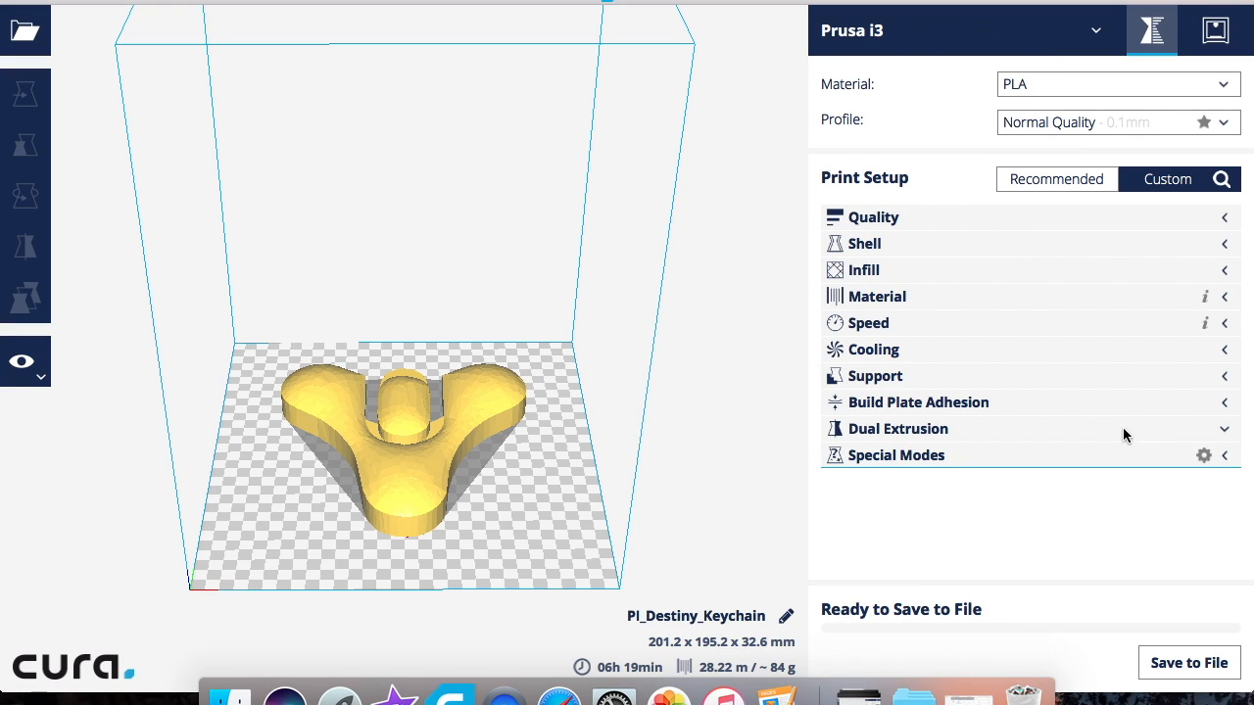
click(1223, 247)
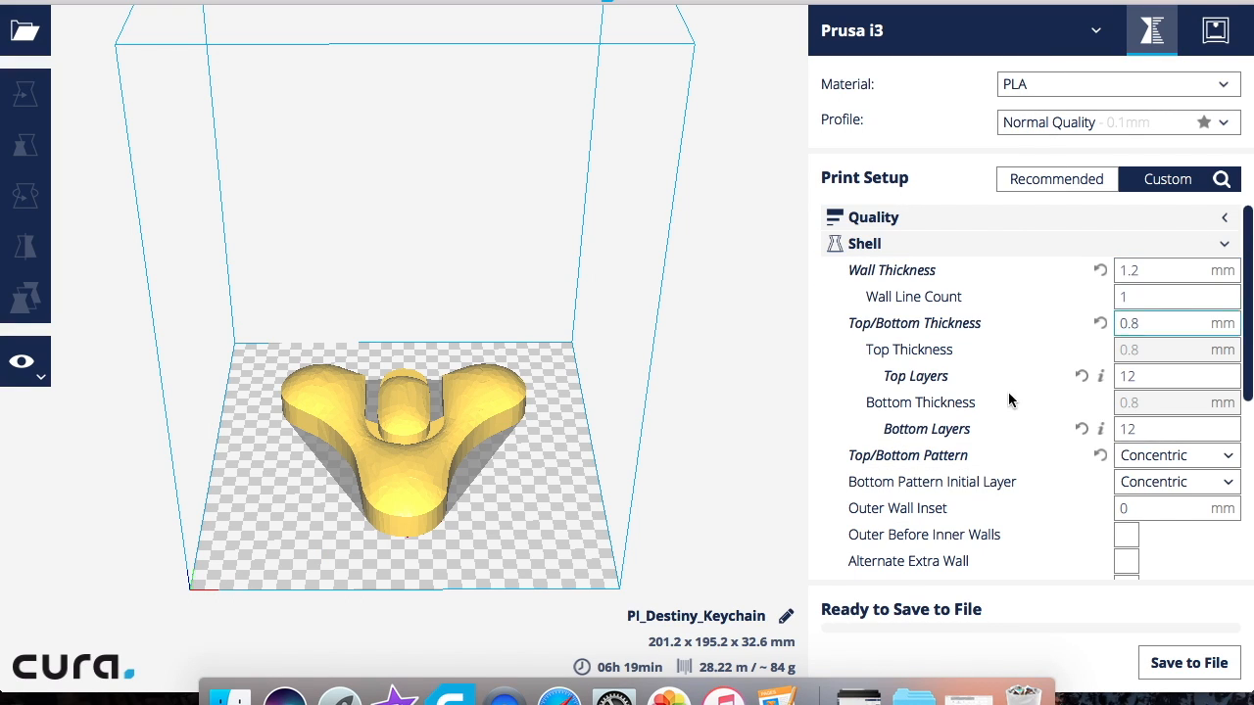
- Check the Bottom Pattern Initial Layer choices, keep it on Concentric, and review the Outer Wall Inset setting
scroll(957, 524, down, 3)
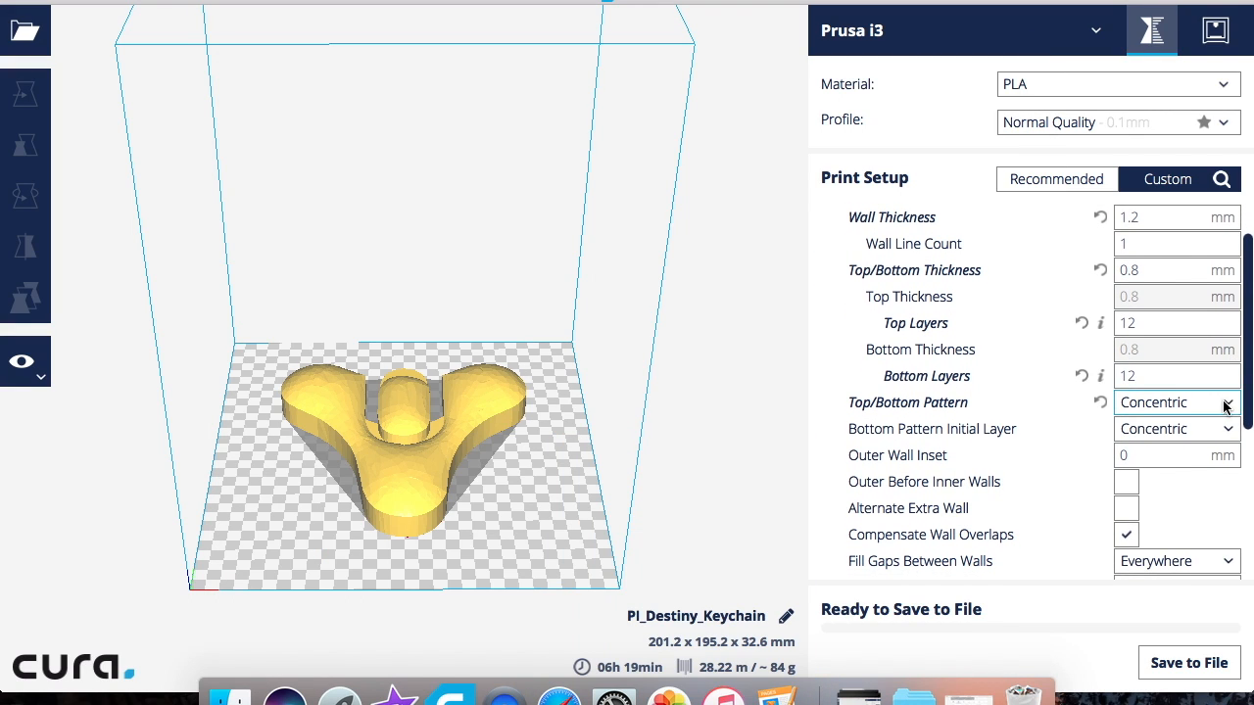
click(1227, 431)
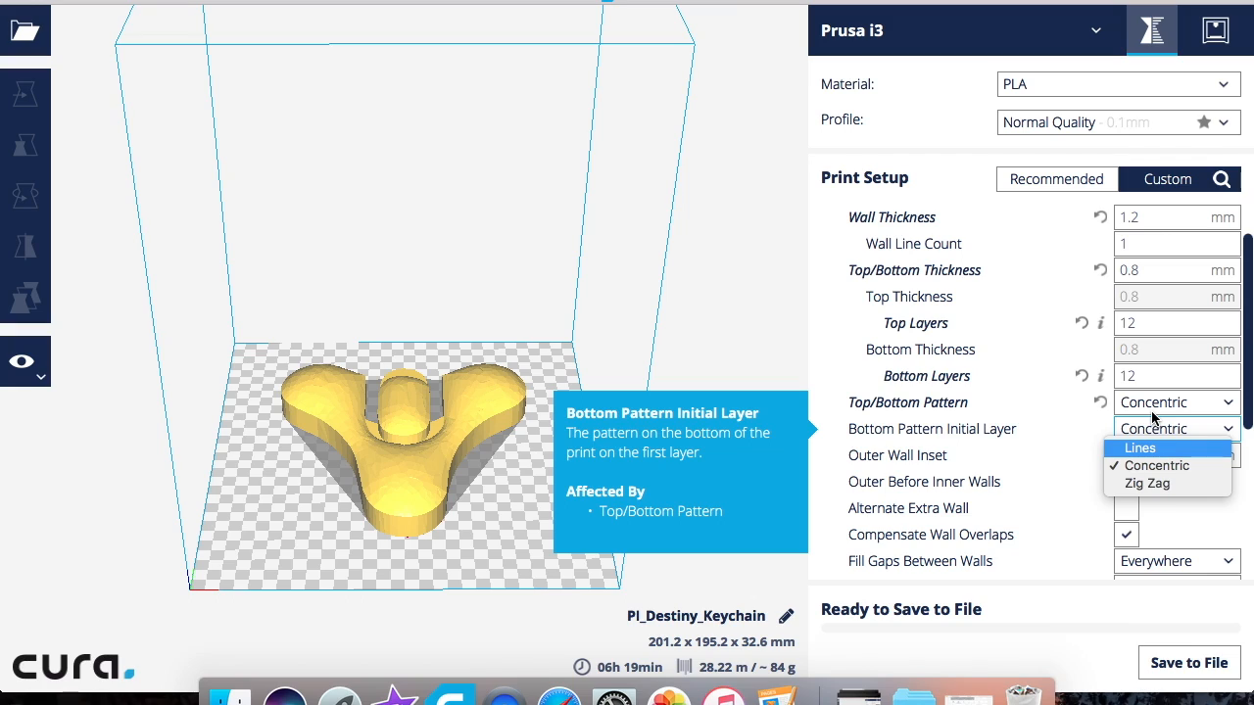
click(1150, 468)
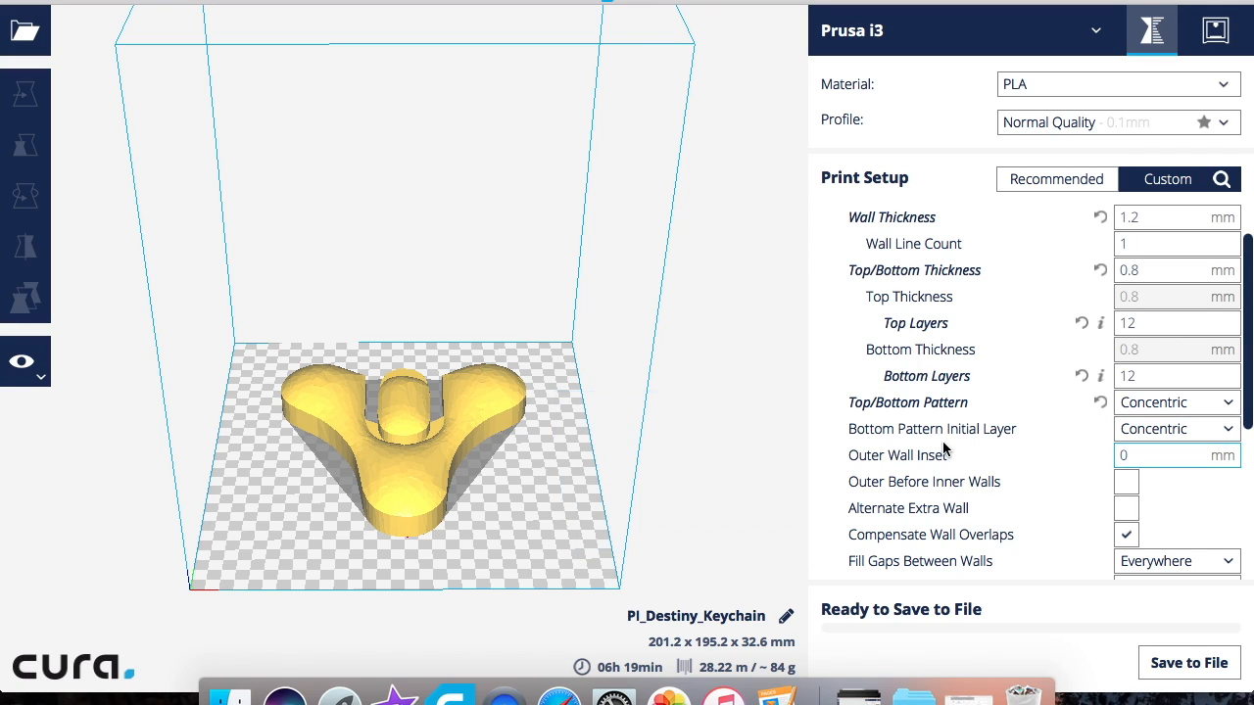
mouse_move(954, 448)
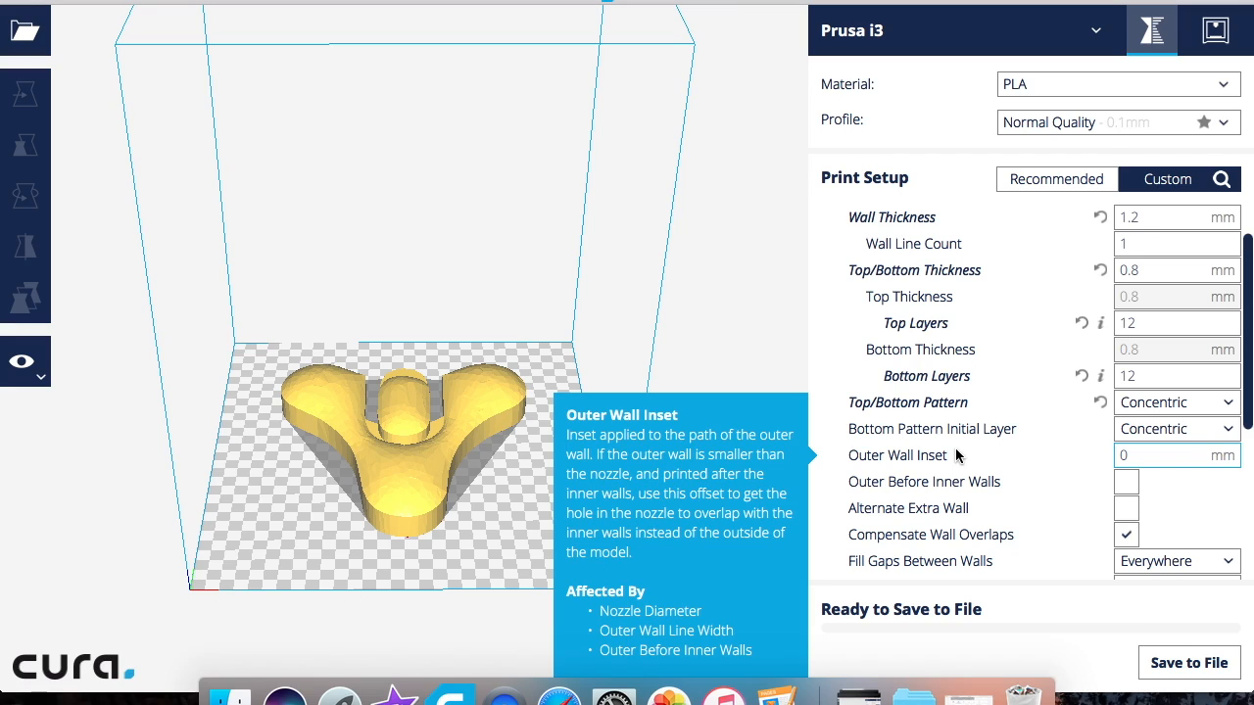
mouse_move(929, 491)
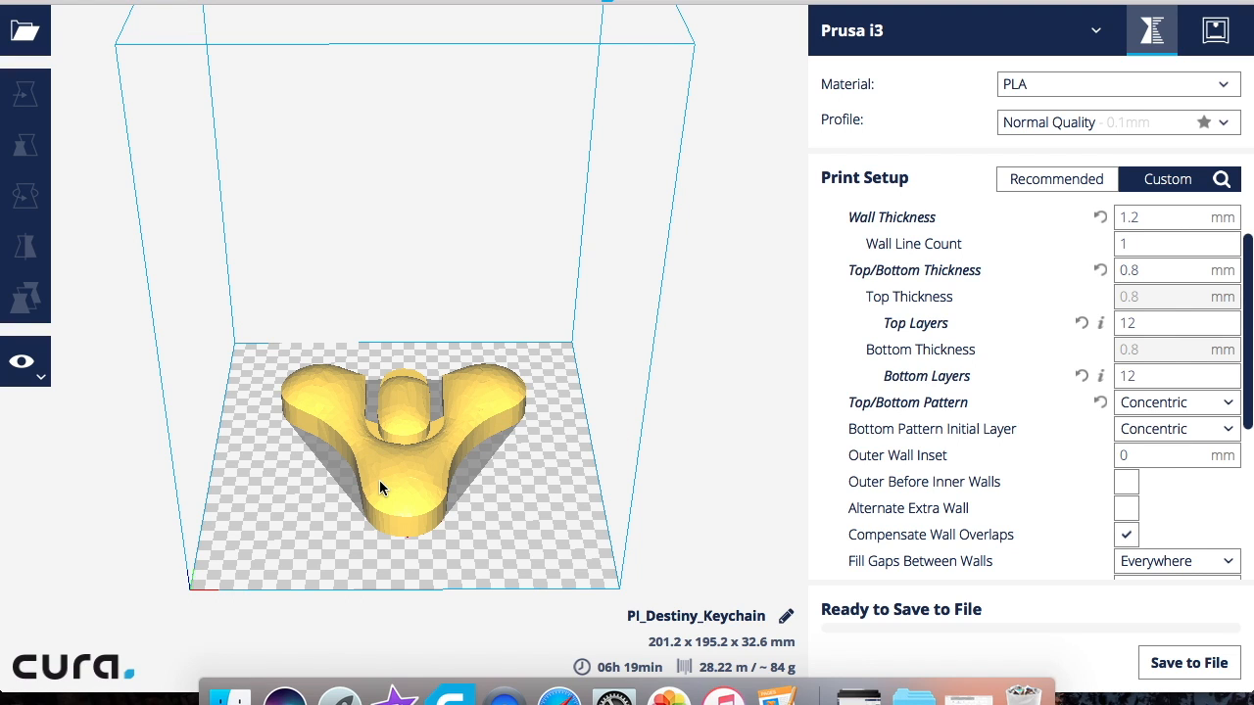
- Display the keychain model in the Layers view mode, close up on its centre
right_drag(383, 512, 410, 561)
scroll(411, 404, up, 10)
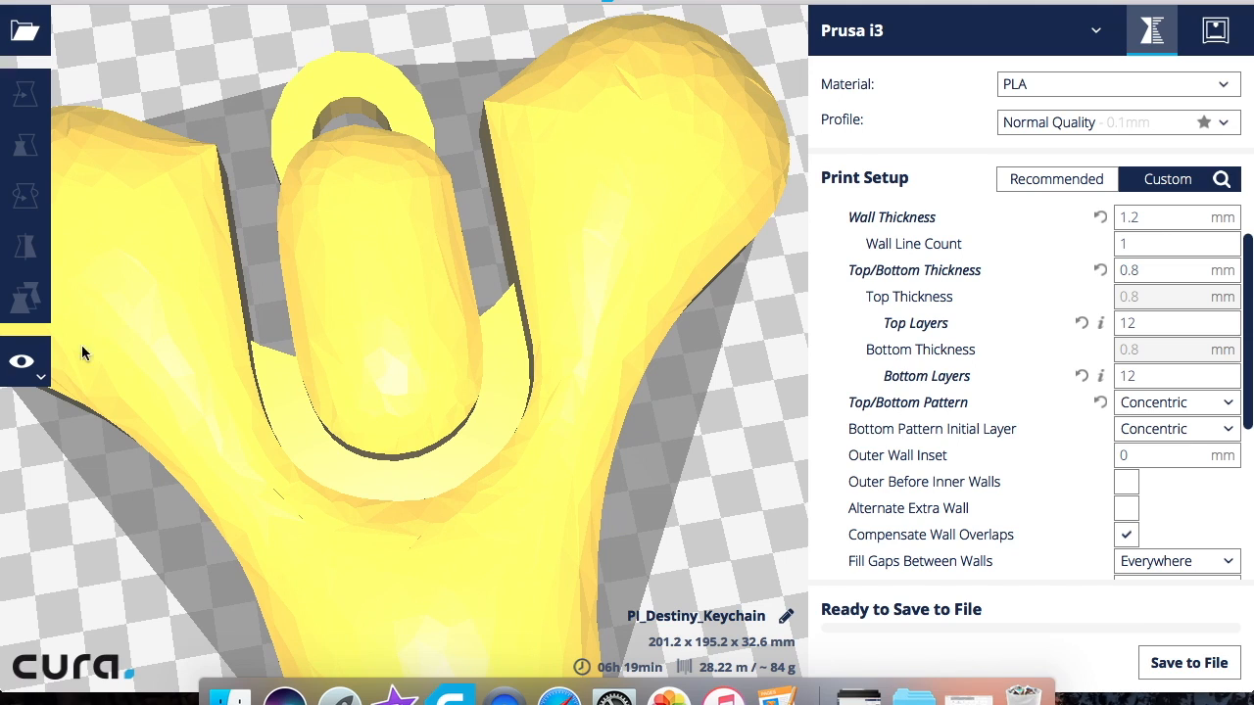
click(45, 370)
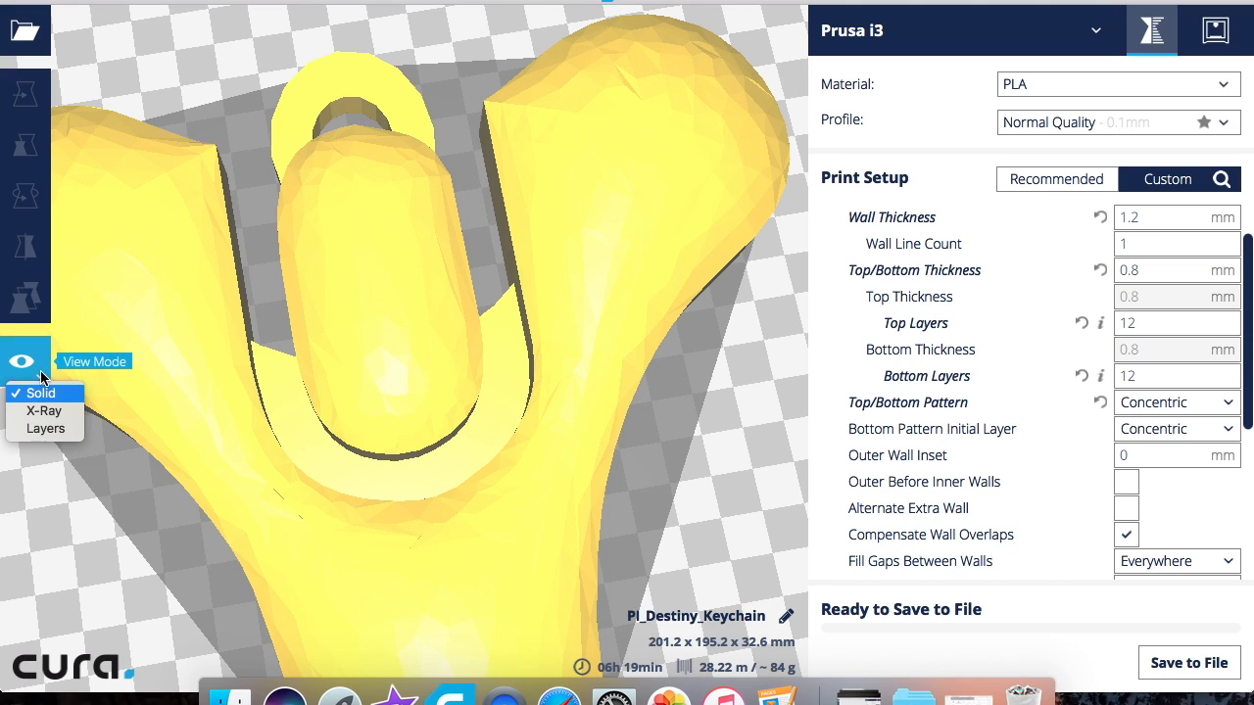
click(60, 434)
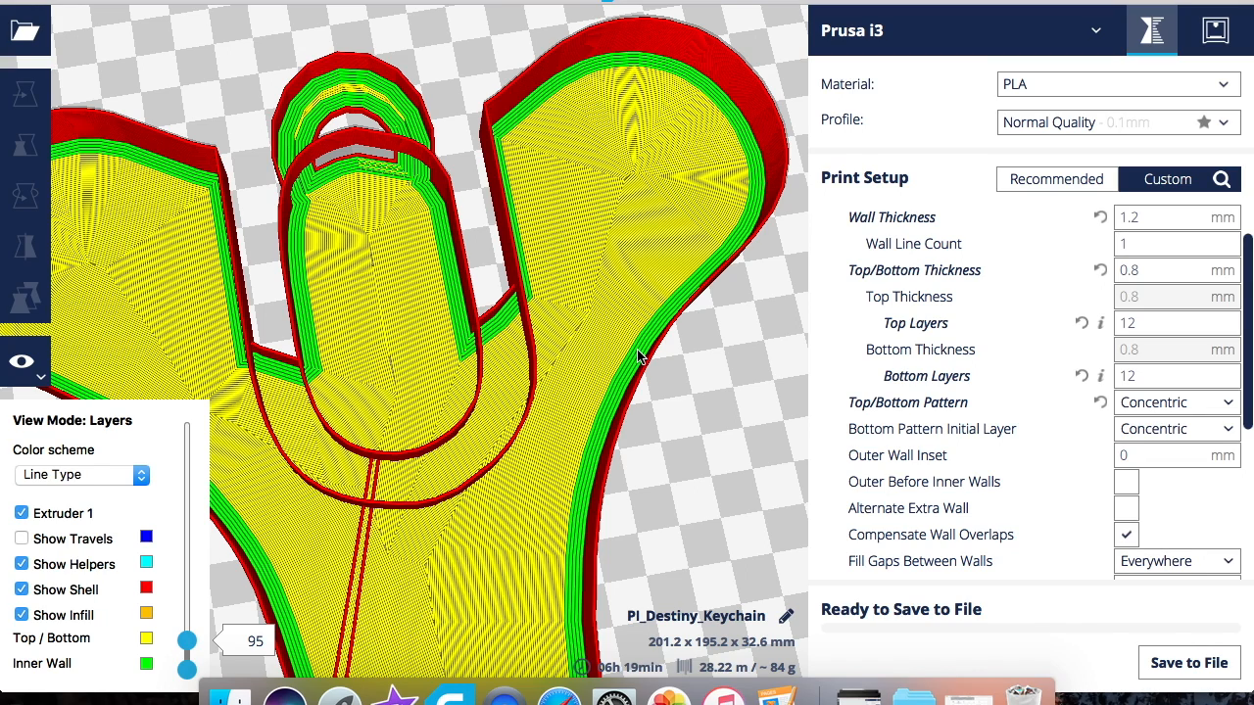
- Enable Outer Before Inner Walls and disable it again
click(1124, 484)
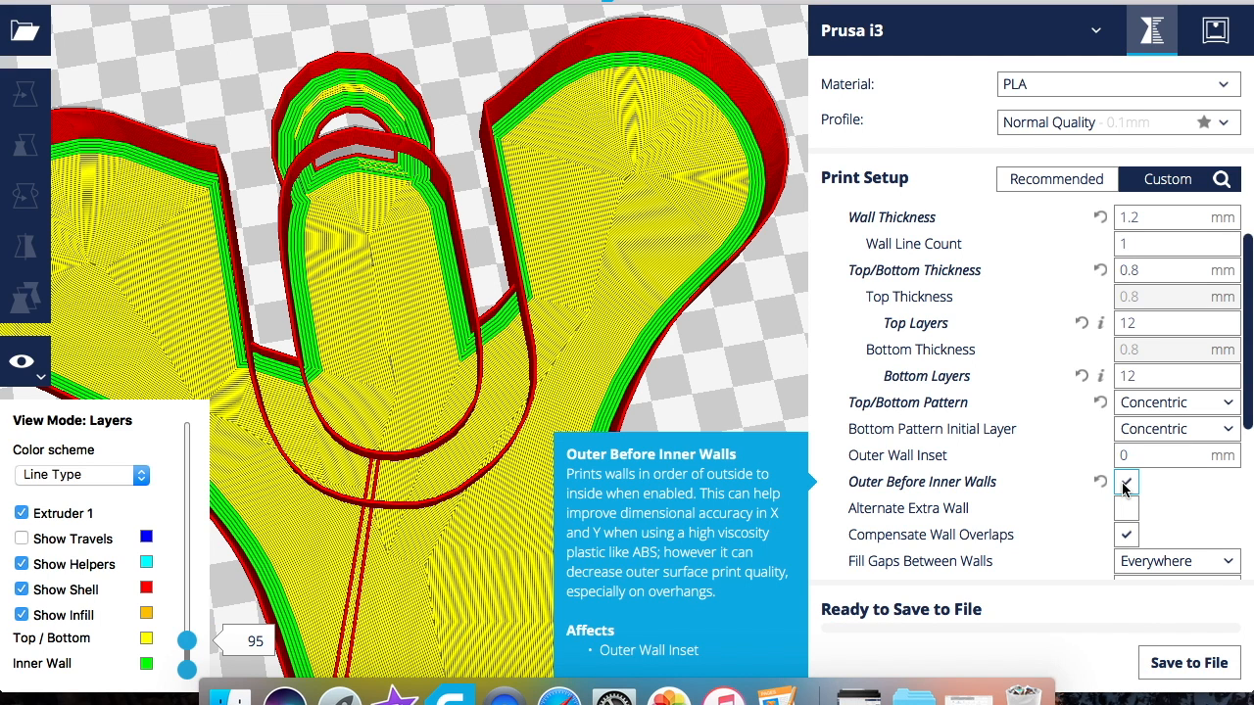
click(1125, 484)
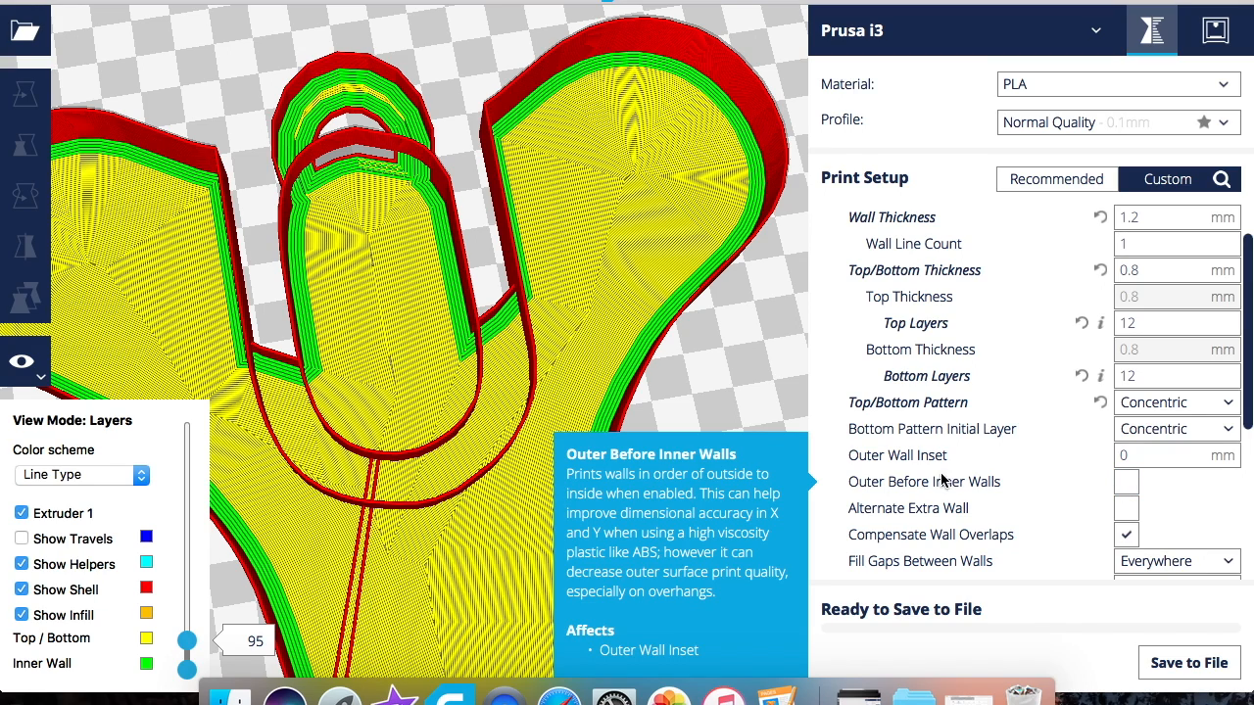
- Switch to Pages and examine the alternating extra wall diagram for the Alternate Extra Wall setting
mouse_move(897, 517)
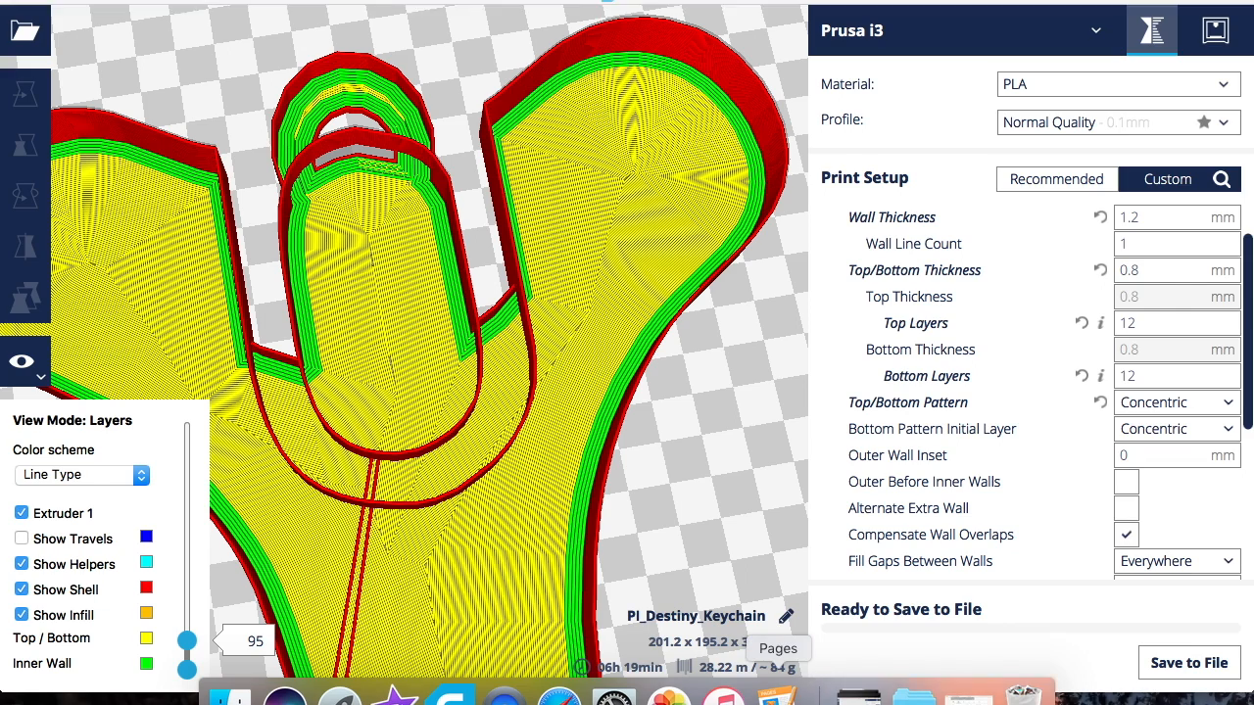
click(778, 695)
scroll(595, 547, down, 15)
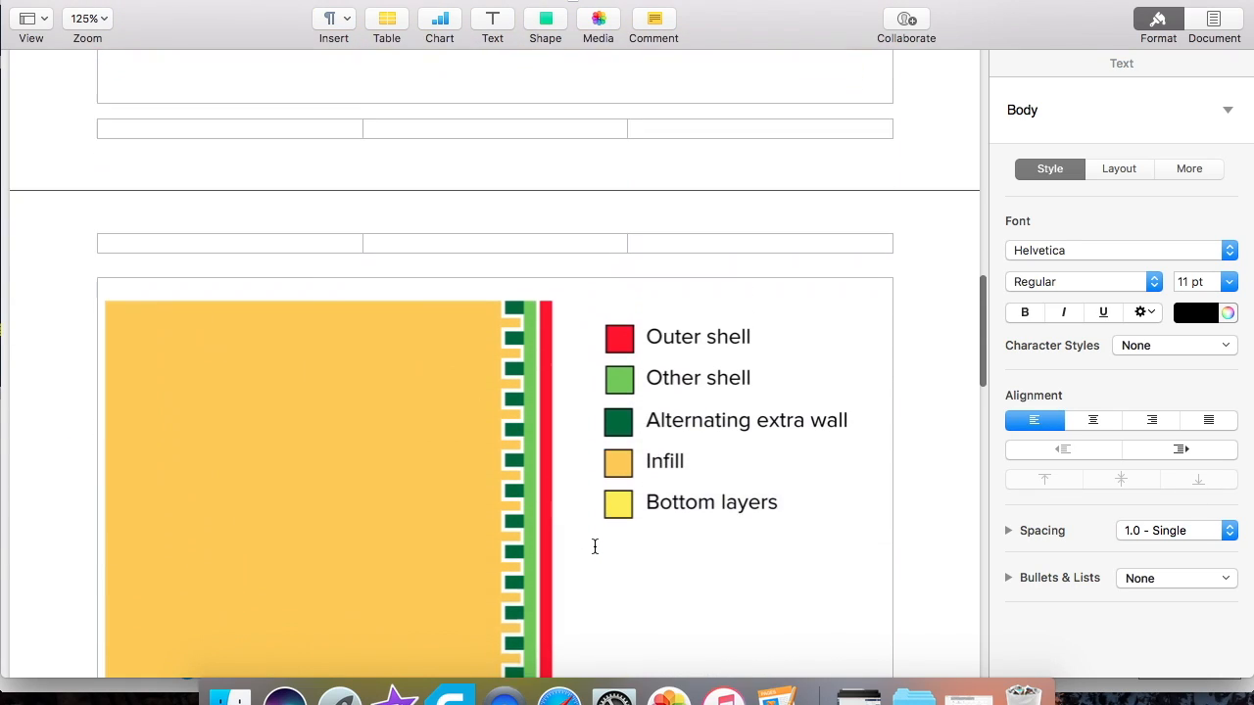
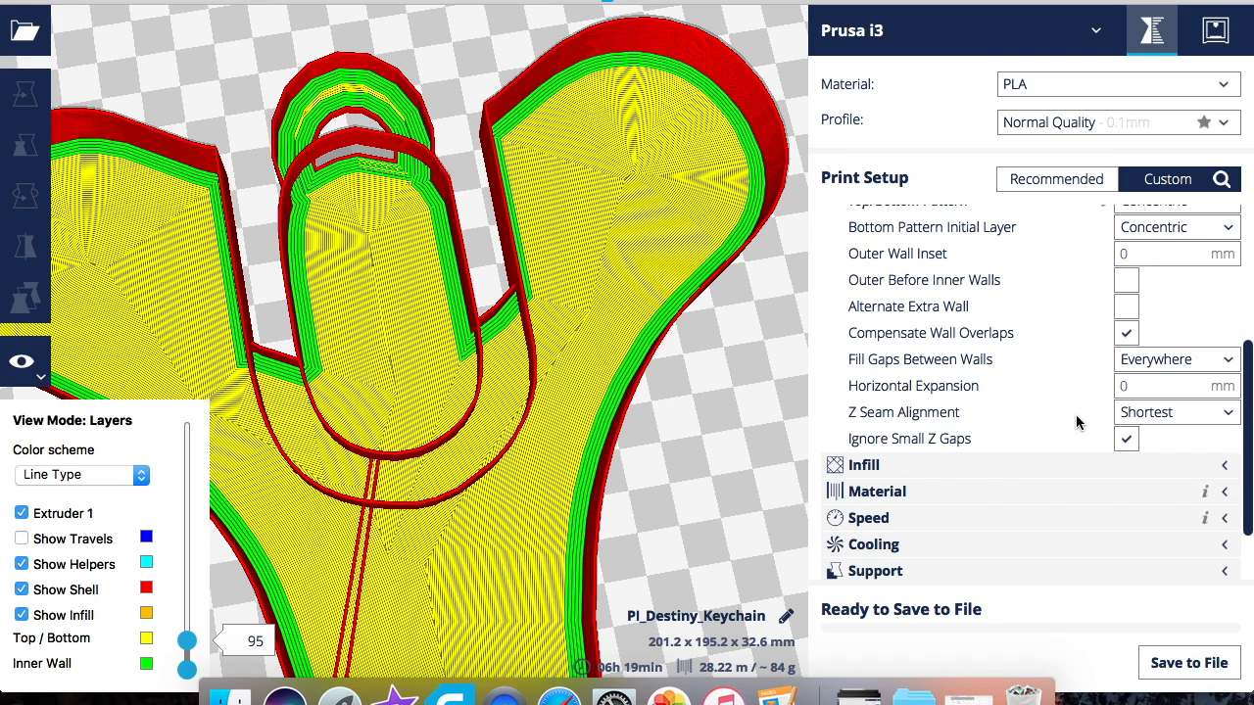
- Review the Compensate Wall Overlaps and Fill Gaps Between Walls settings, and examine the disabled and enabled compensation diagrams in Pages
scroll(1075, 421, down, 4)
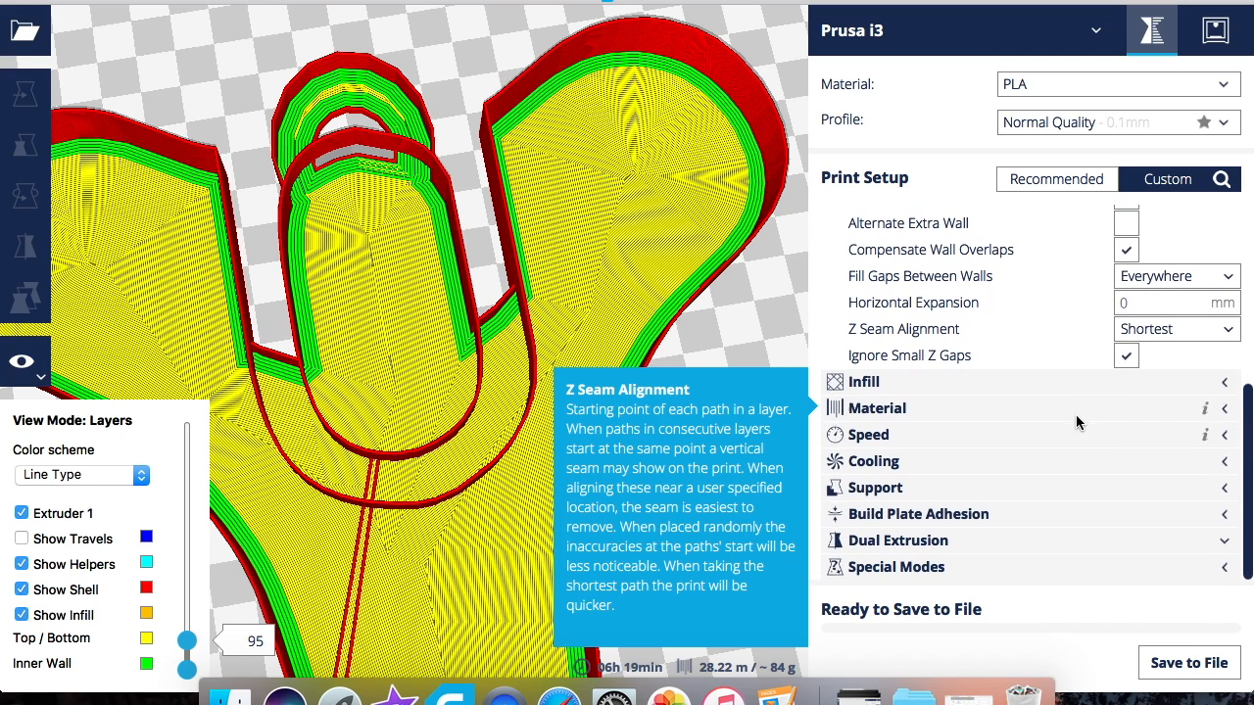
scroll(1075, 414, up, 6)
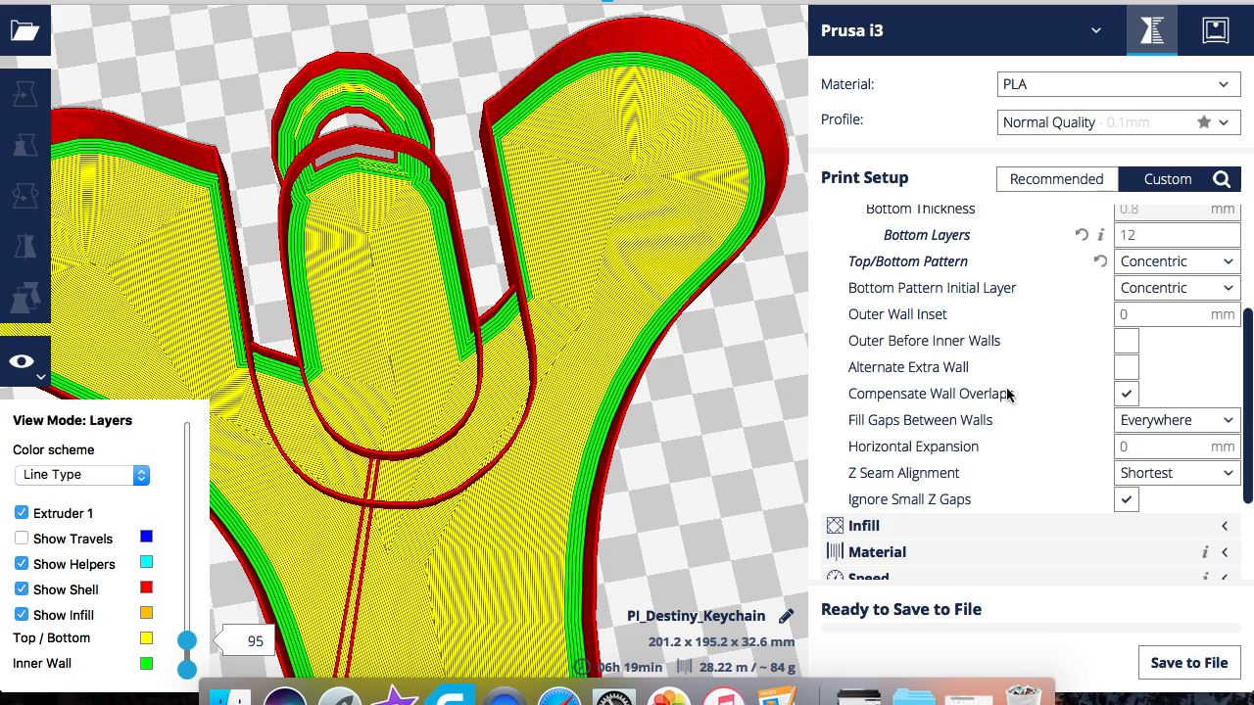
mouse_move(1097, 405)
mouse_move(1149, 425)
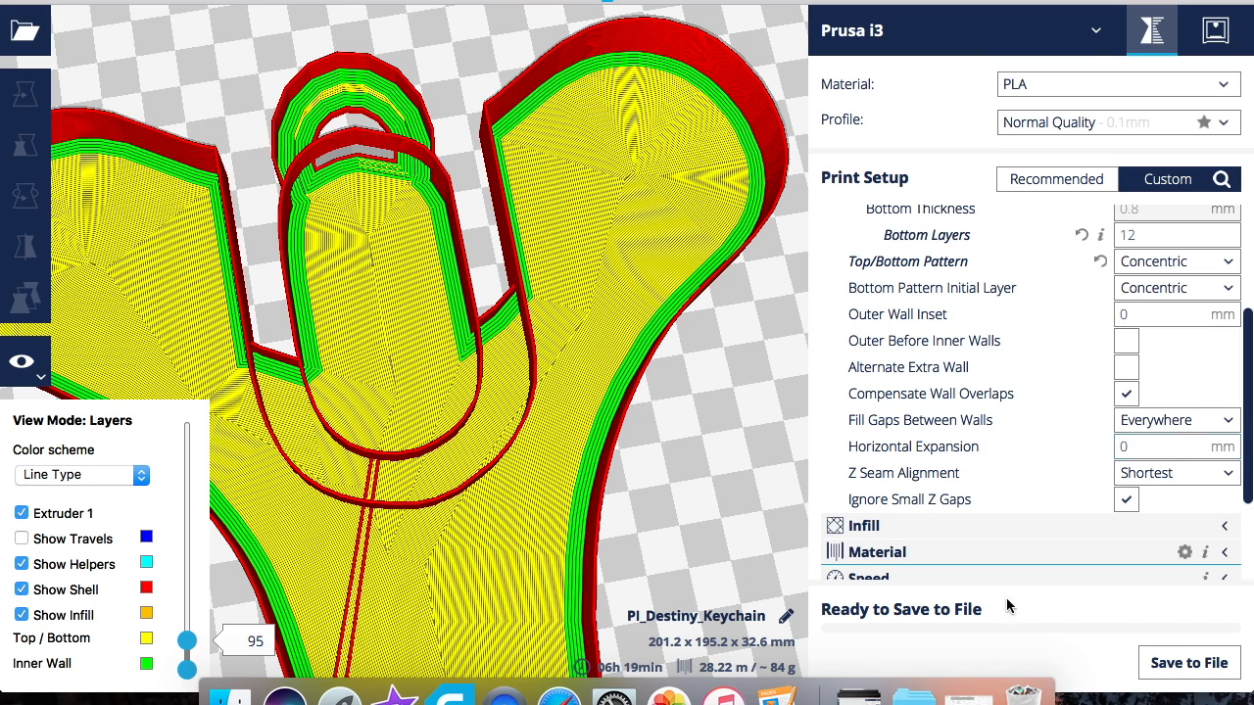
click(775, 693)
scroll(437, 495, down, 10)
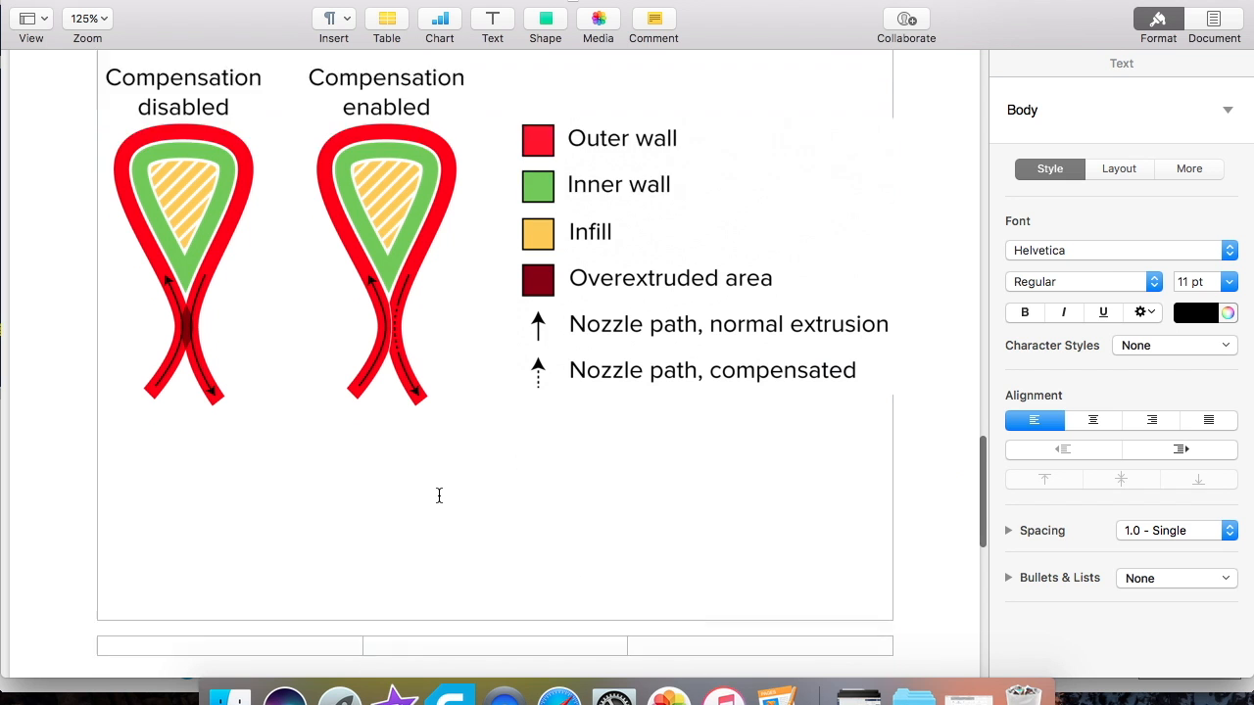
- Examine the horizontal expansion diagrams in Pages, then return to Cura and read the Horizontal Expansion description
scroll(438, 495, down, 5)
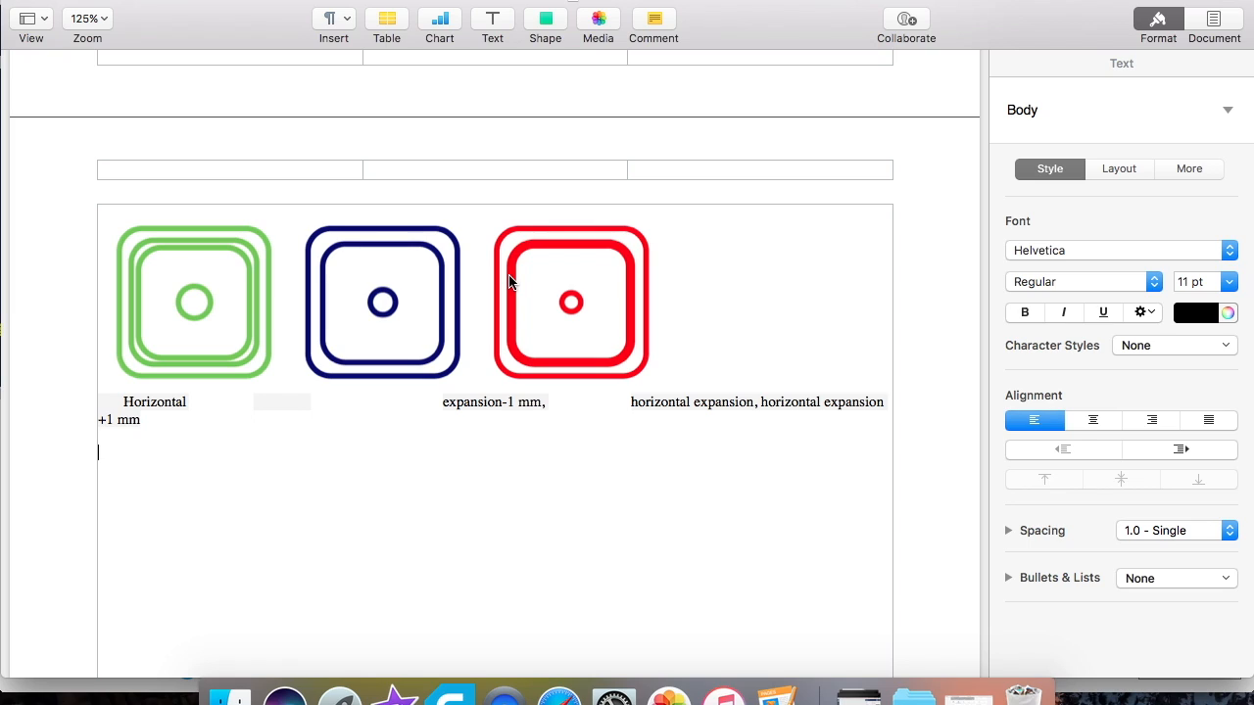
click(536, 310)
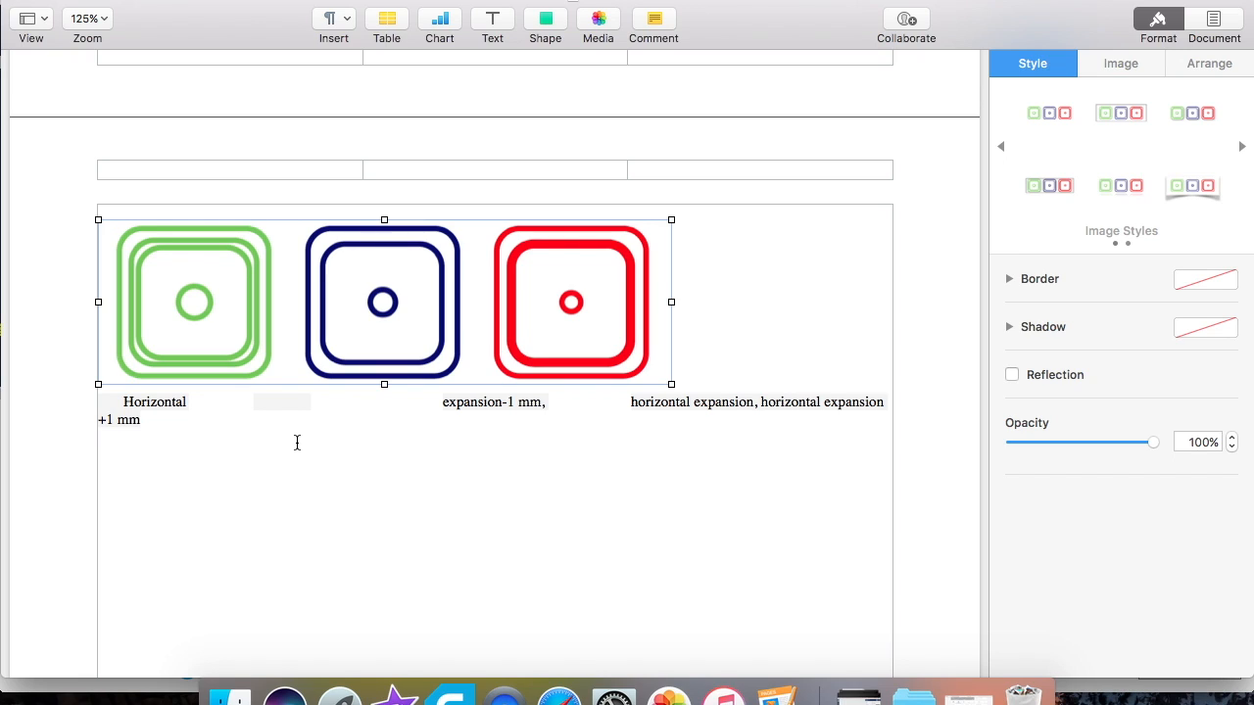
scroll(363, 499, down, 5)
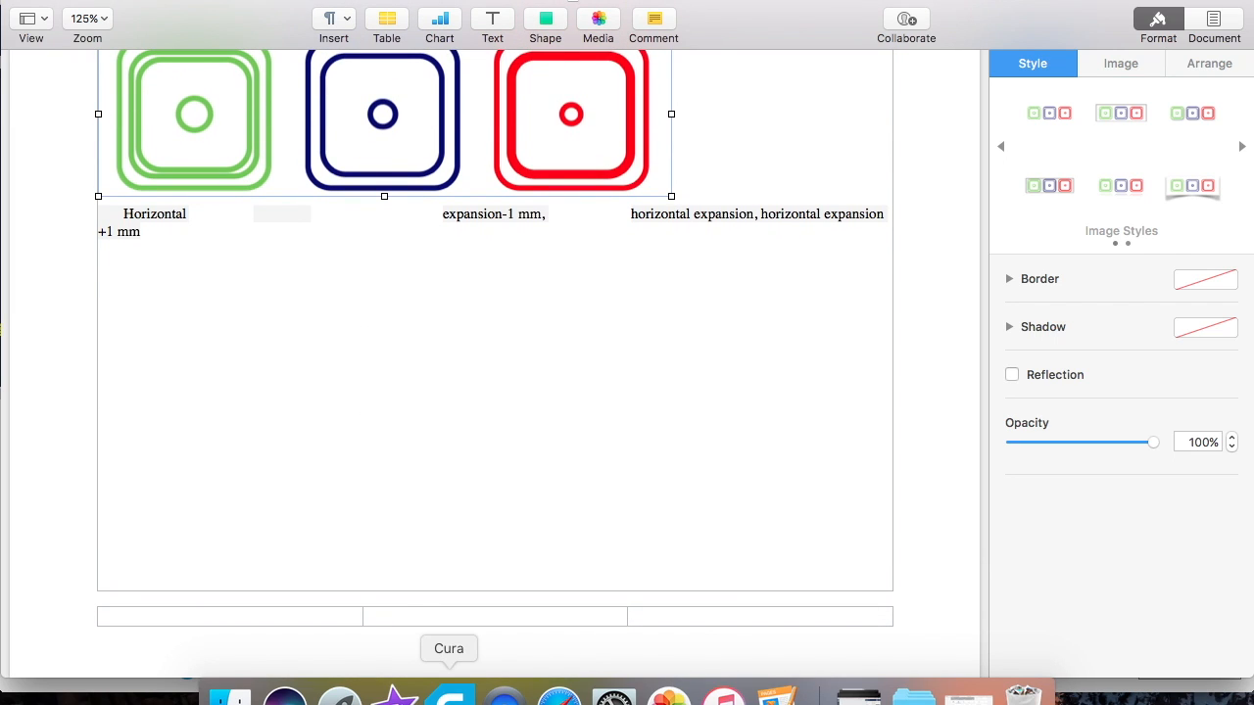
click(449, 698)
mouse_move(931, 451)
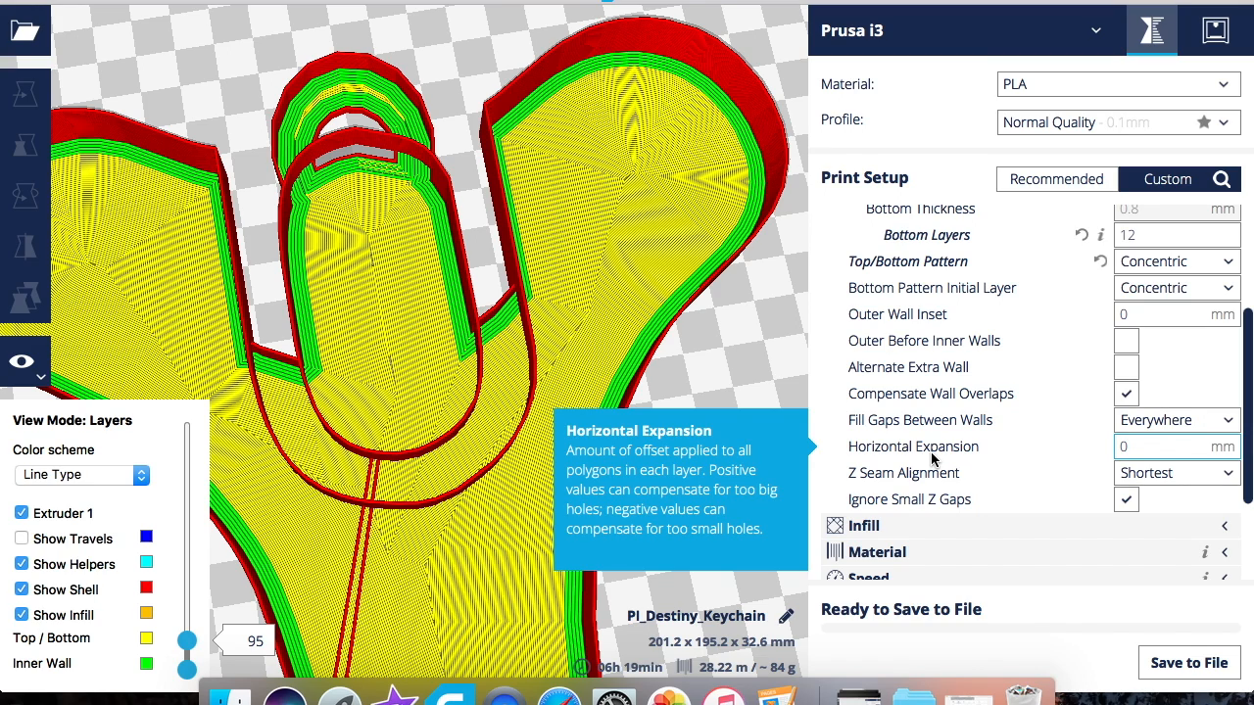
- Read the Z Seam Alignment description and examine its User Specified, Shortest and Random options, keeping Shortest
mouse_move(943, 487)
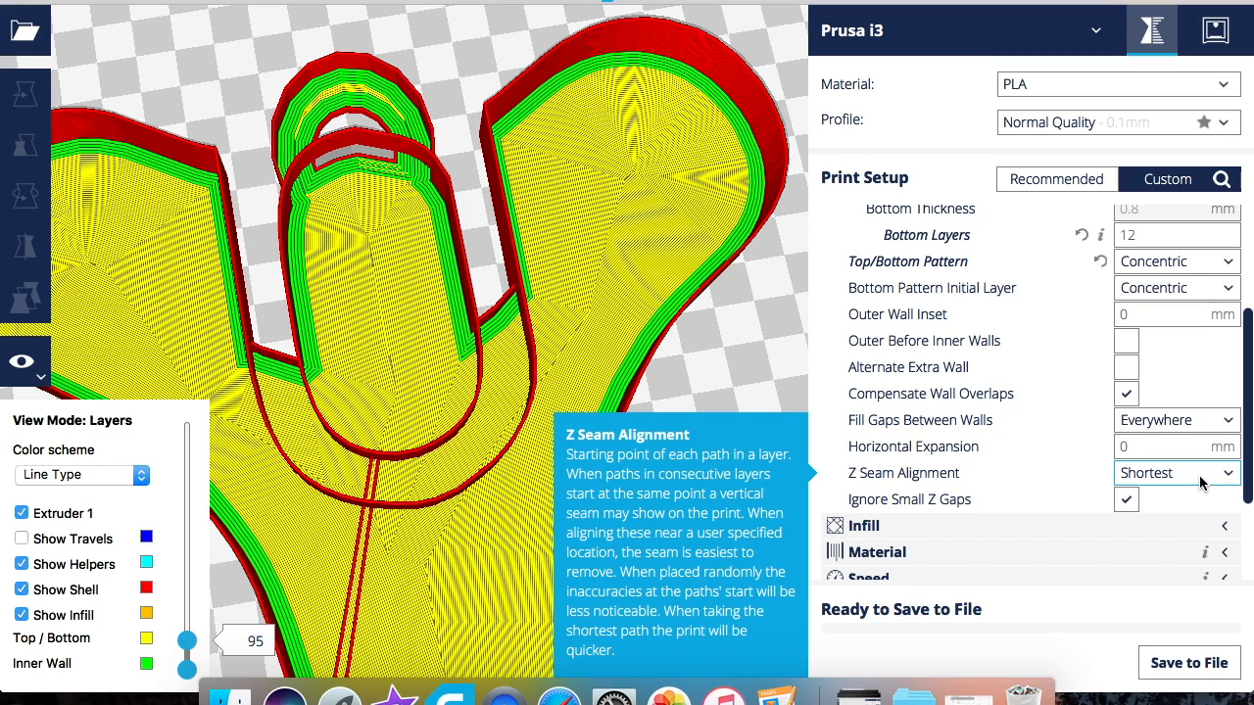
click(1201, 476)
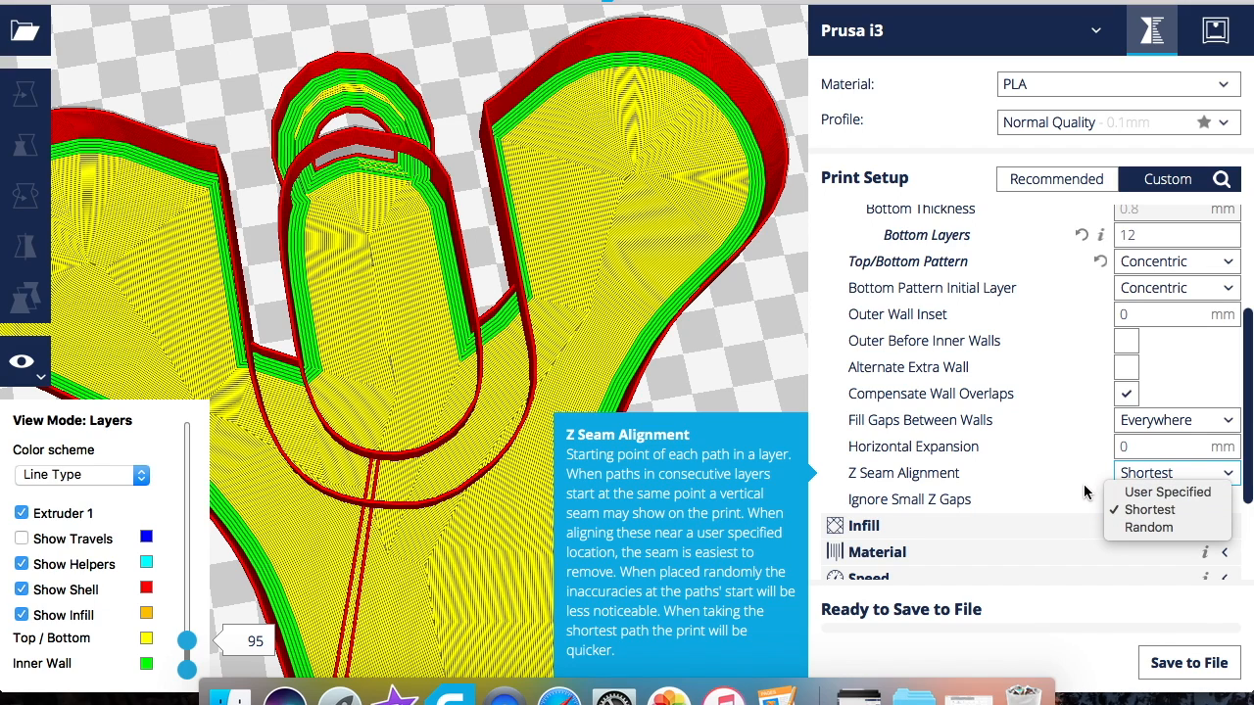
click(1175, 473)
click(1211, 479)
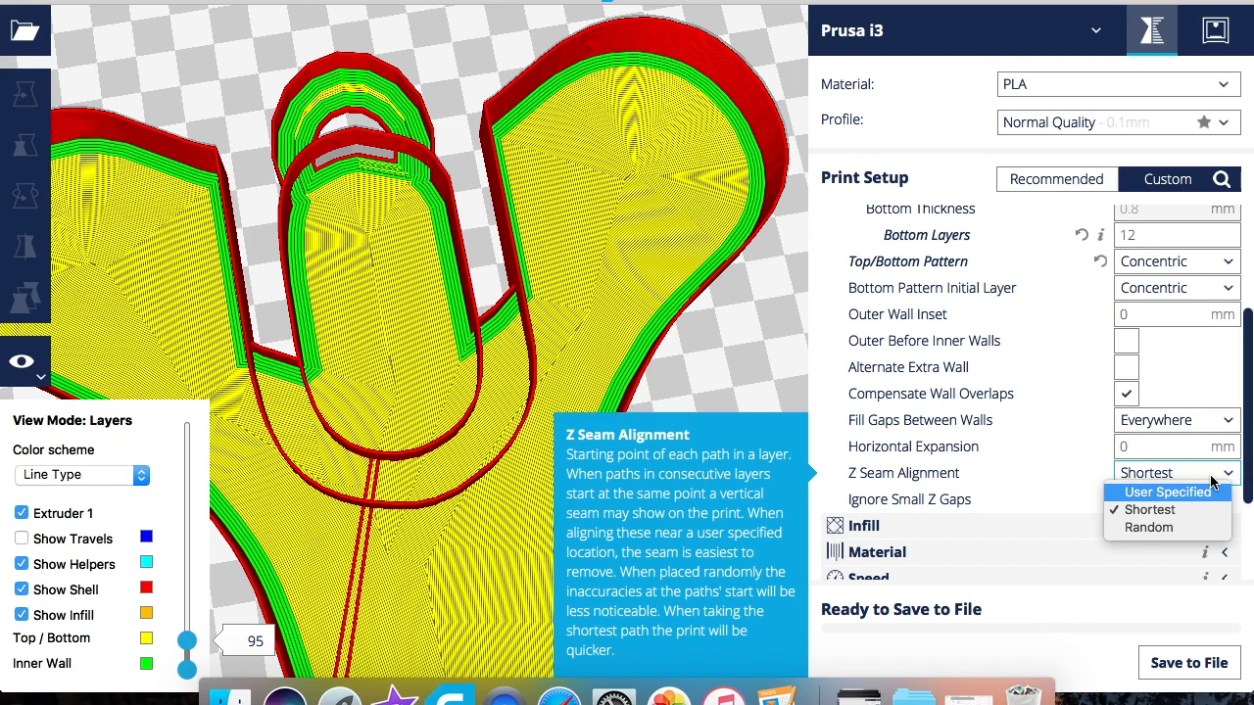
click(752, 366)
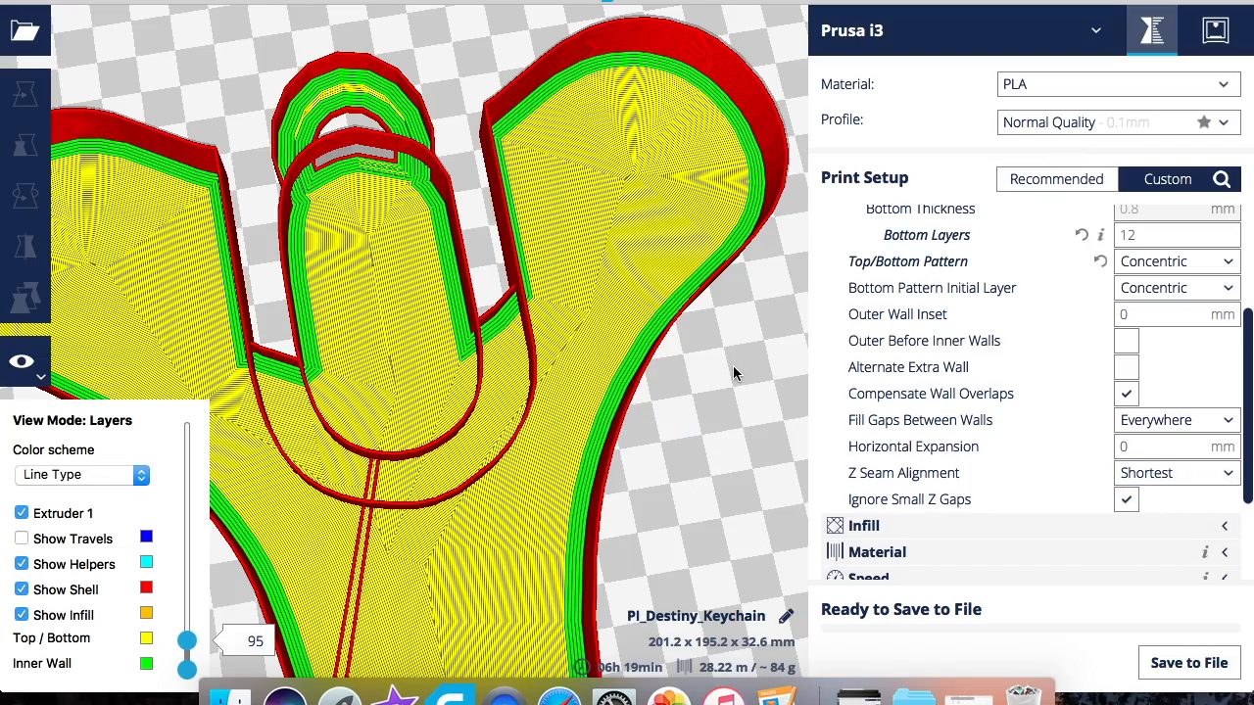
- Show the whole keychain and change the view mode from Layers to Solid
scroll(632, 397, up, 5)
scroll(631, 396, down, 5)
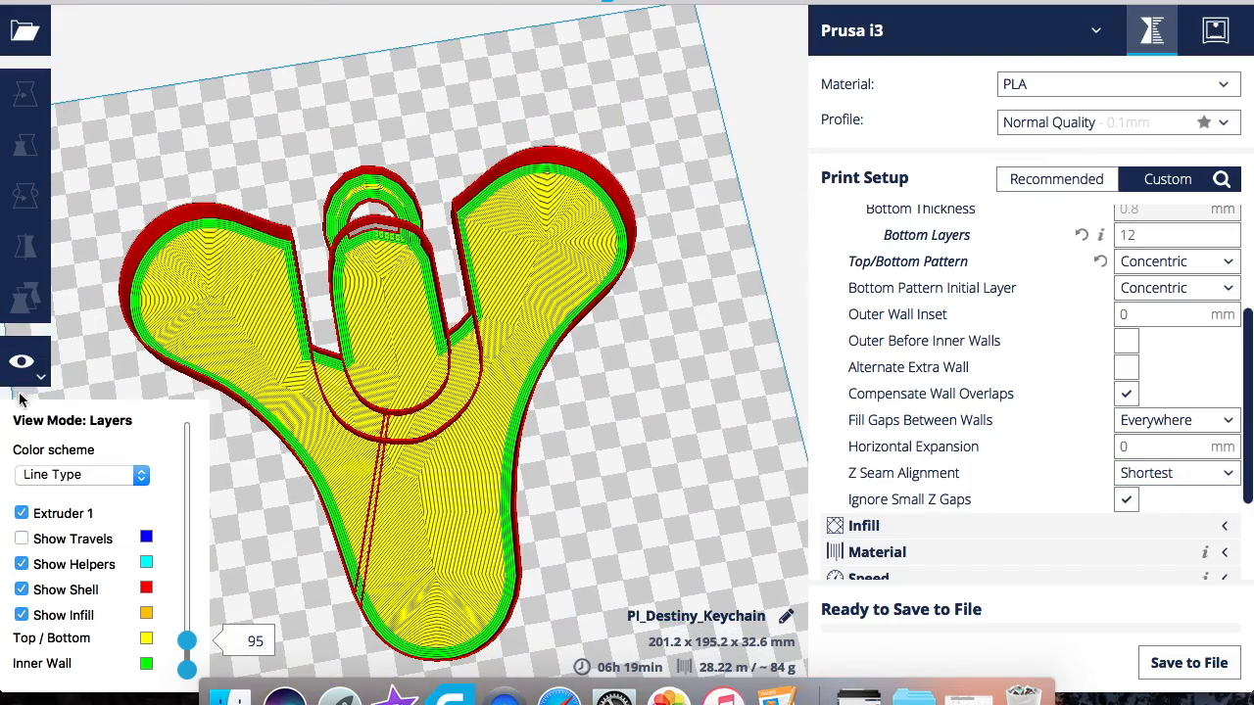
click(27, 368)
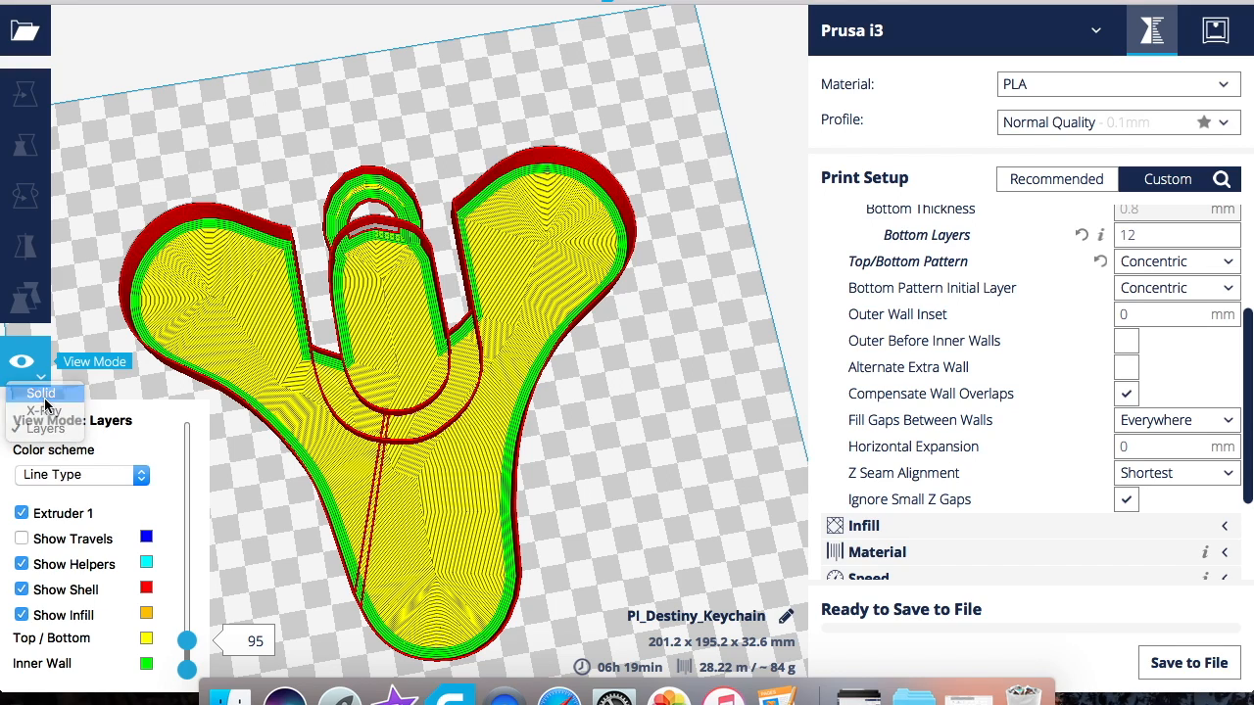
click(42, 395)
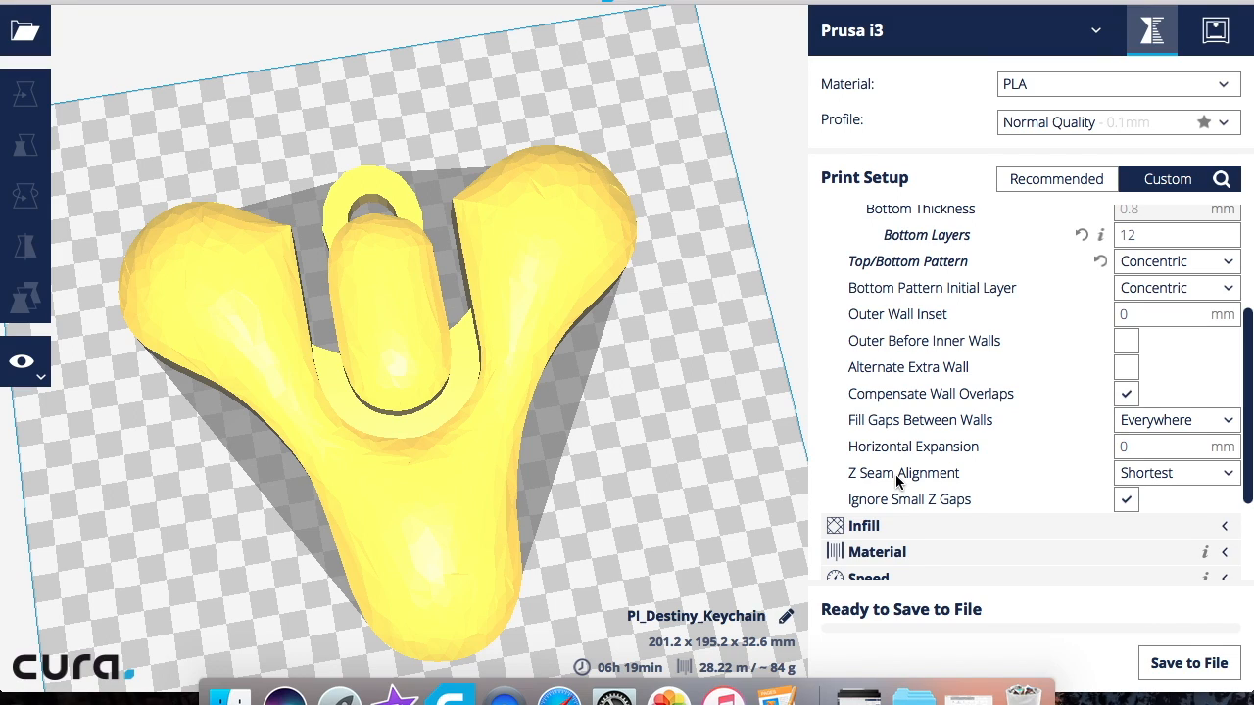
- Review the Ignore Small Z Gaps setting and examine the keychain model from the side
mouse_move(930, 505)
right_drag(617, 441, 608, 302)
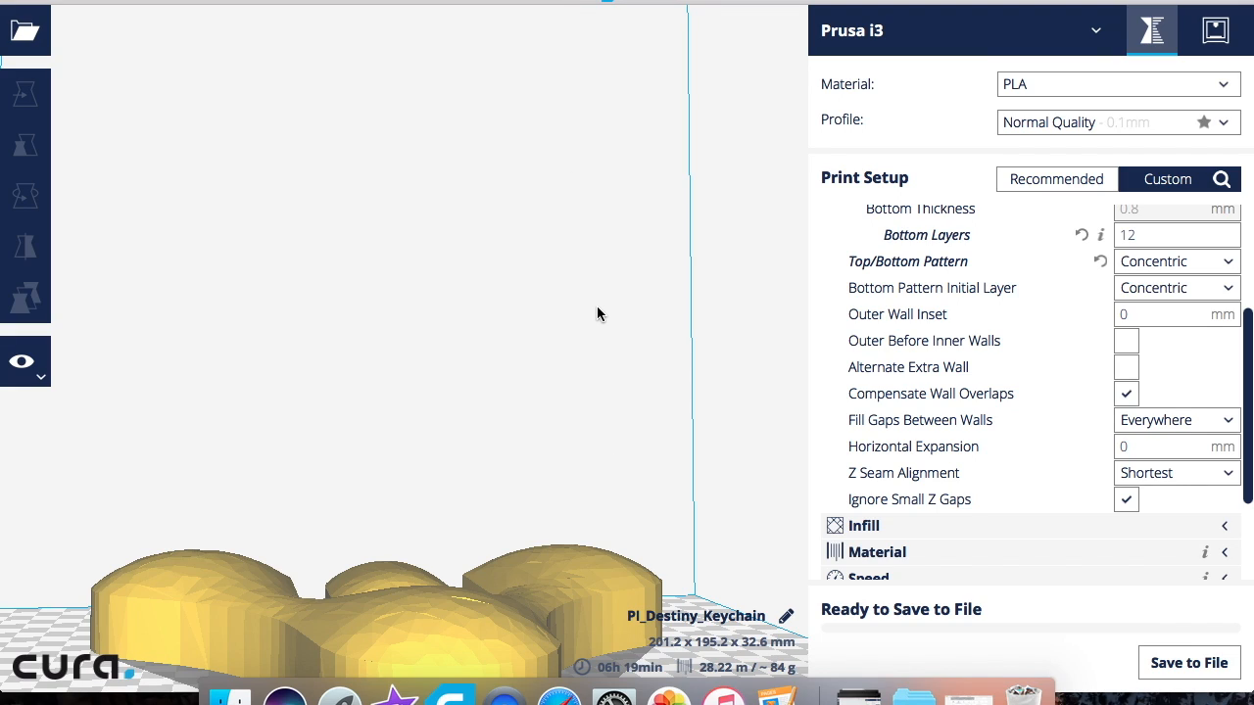
click(1124, 500)
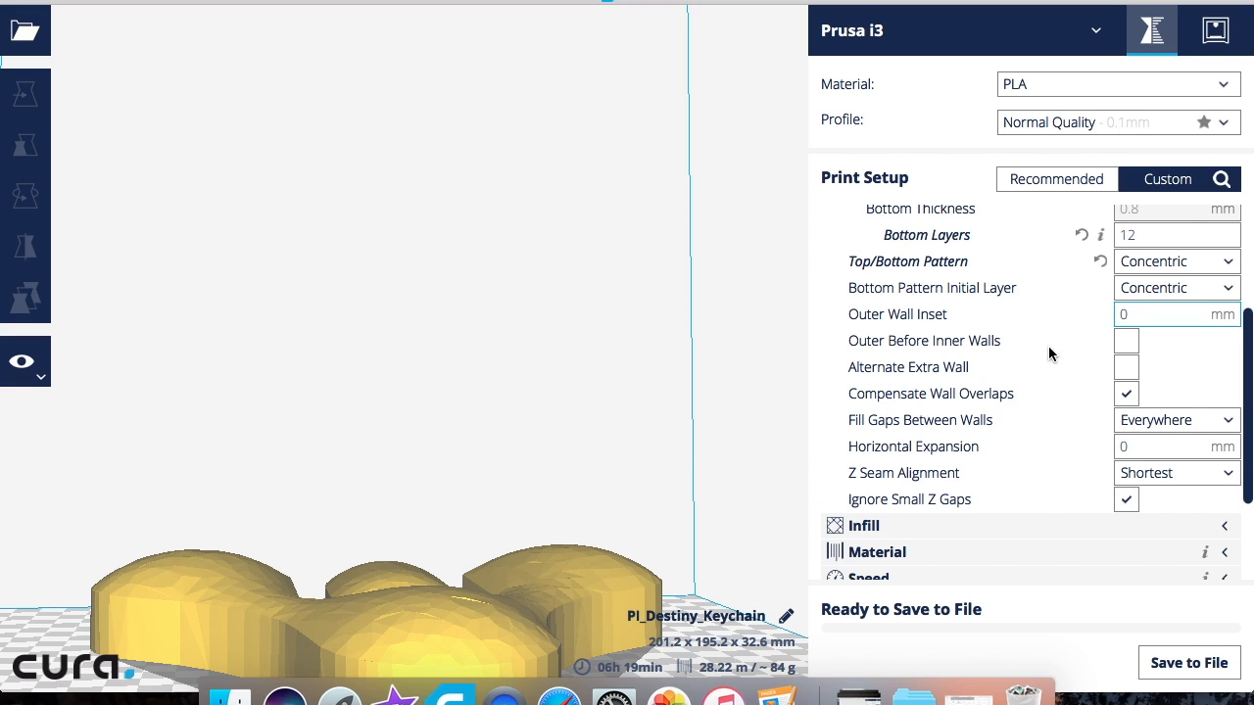
- Review the Shell settings again, from wall thickness through top and bottom layers to the Bottom Pattern Initial Layer
scroll(936, 340, down, 1)
scroll(936, 341, up, 5)
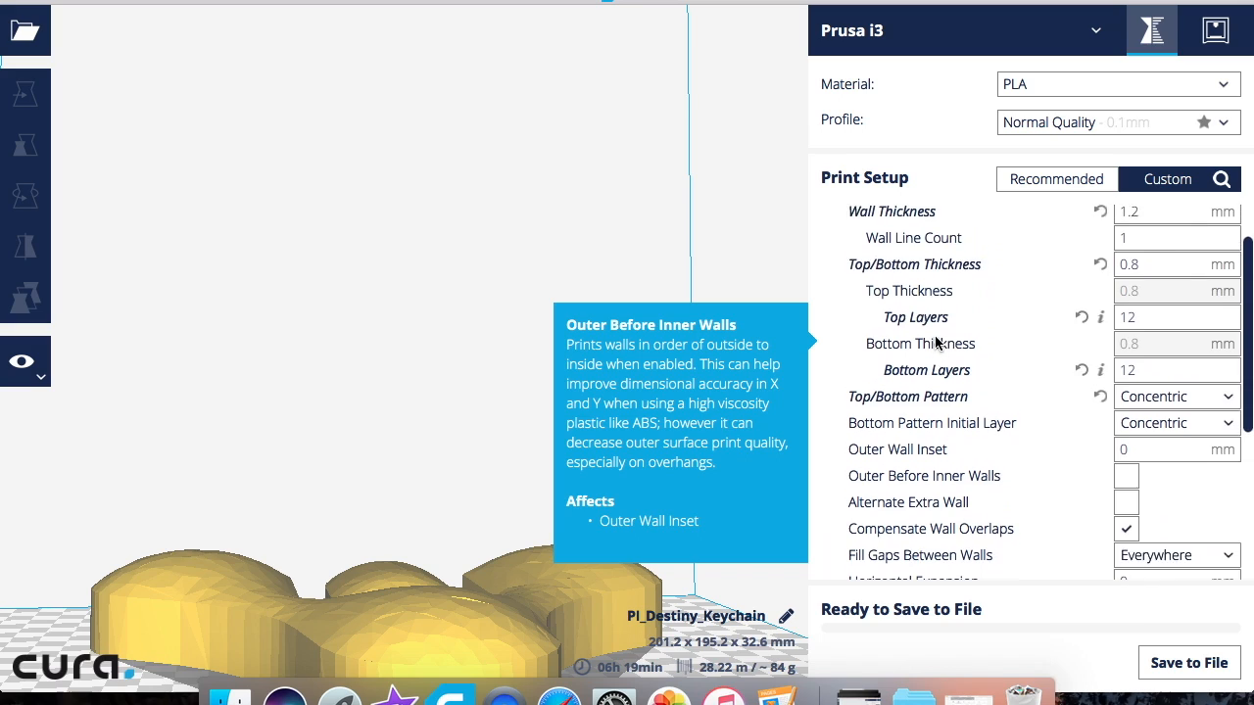
scroll(935, 340, down, 1)
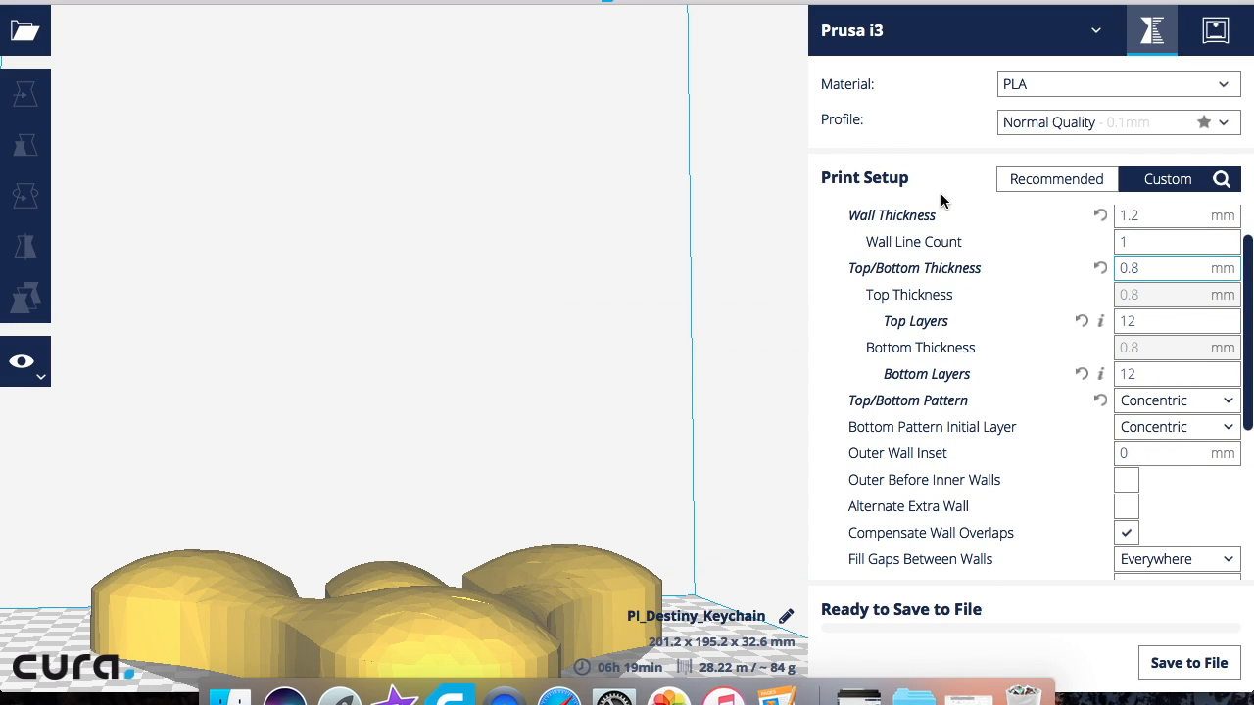
mouse_move(895, 307)
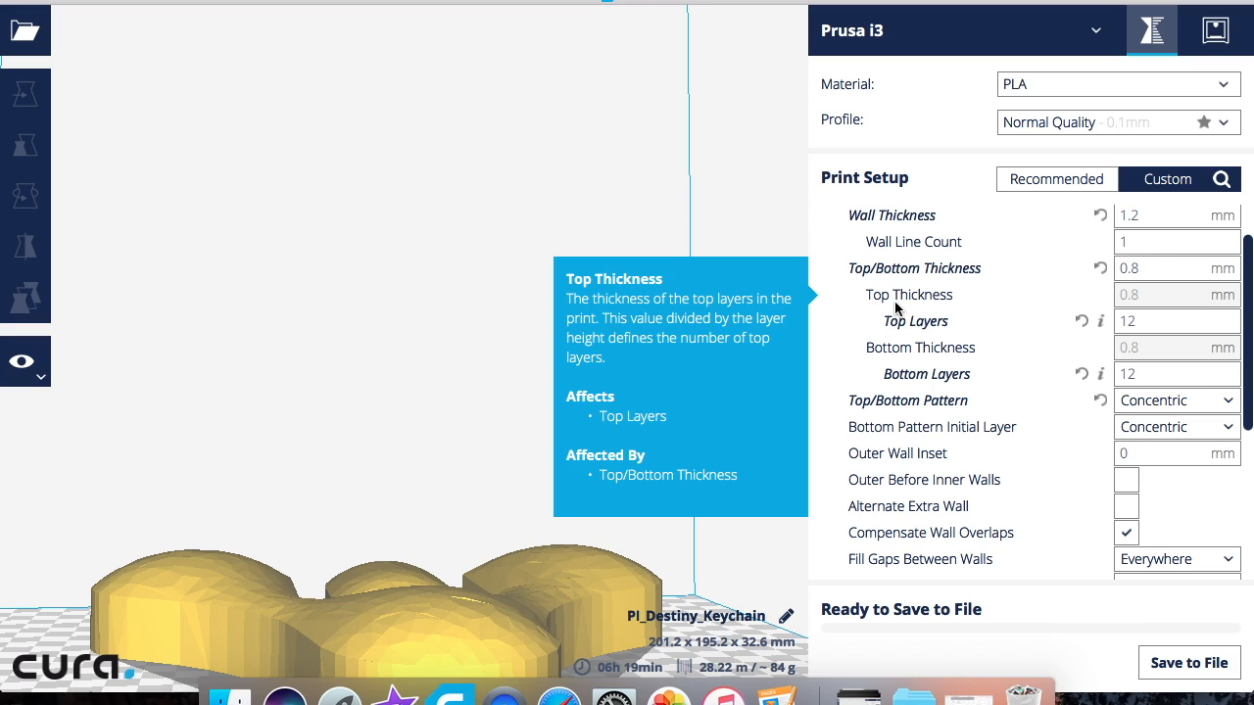
mouse_move(946, 221)
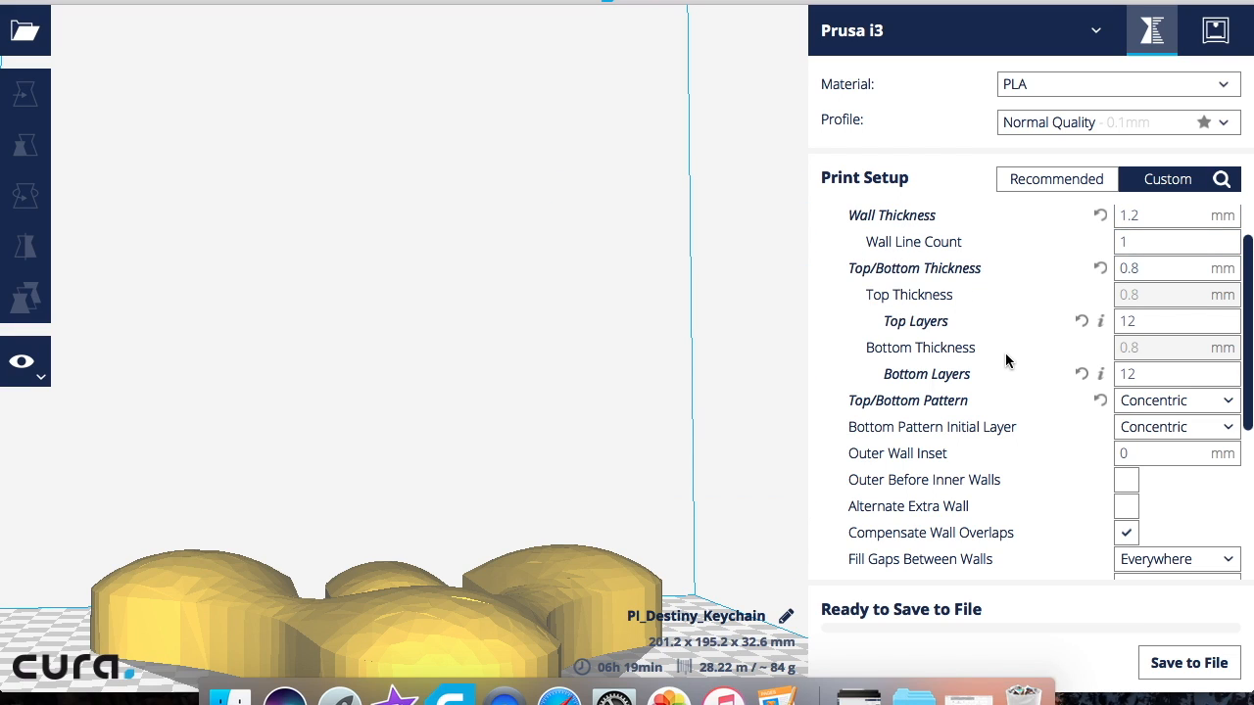
mouse_move(1005, 355)
mouse_move(885, 372)
mouse_move(923, 437)
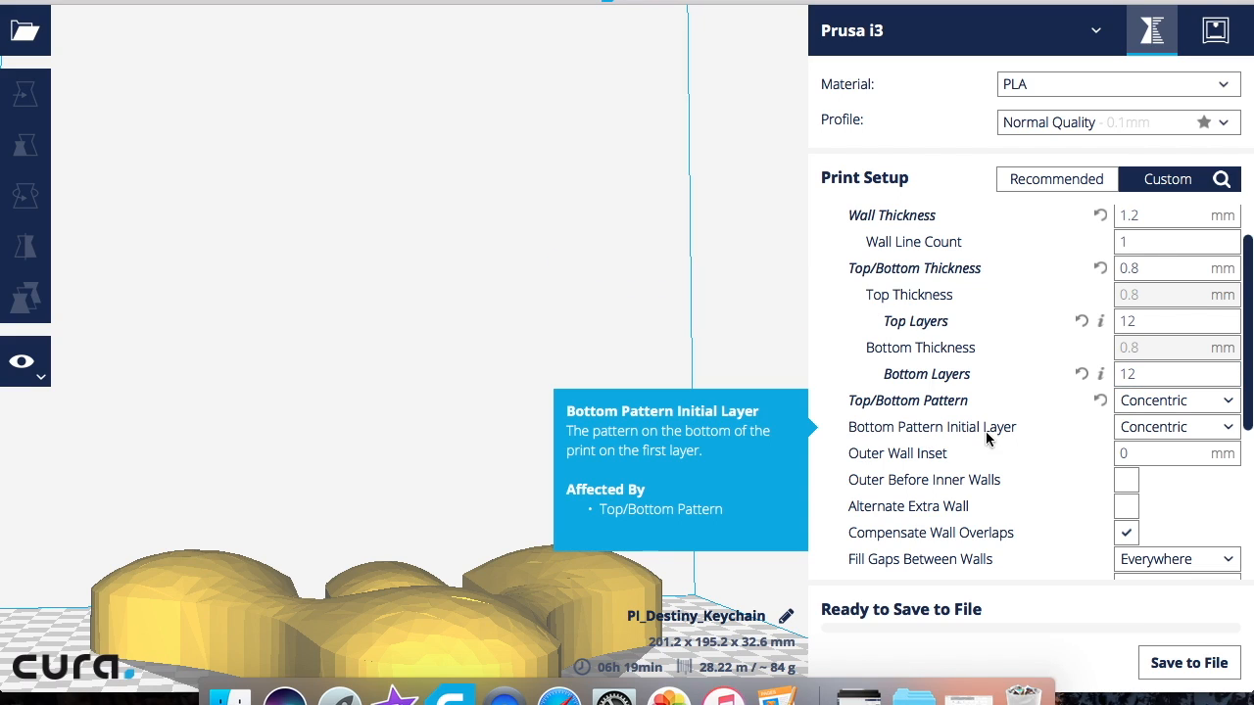
scroll(910, 333, down, 1)
scroll(910, 333, up, 3)
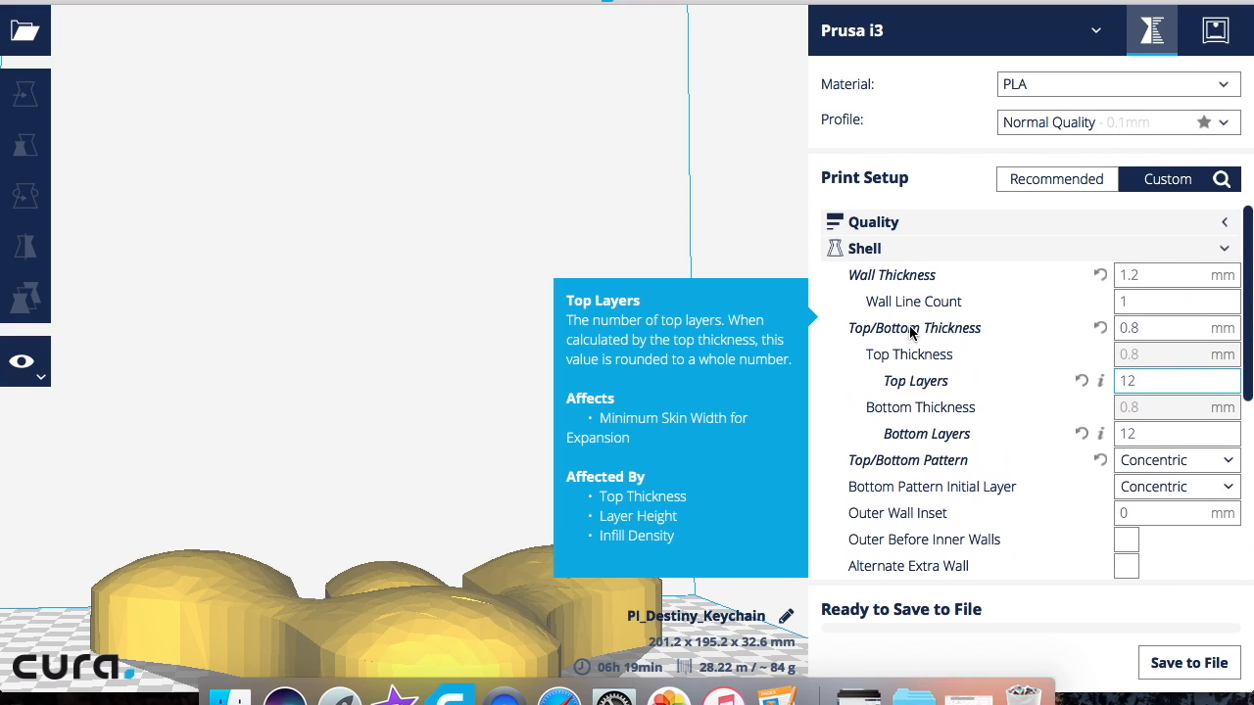
- Collapse the Shell settings and expand the Material settings
click(1225, 245)
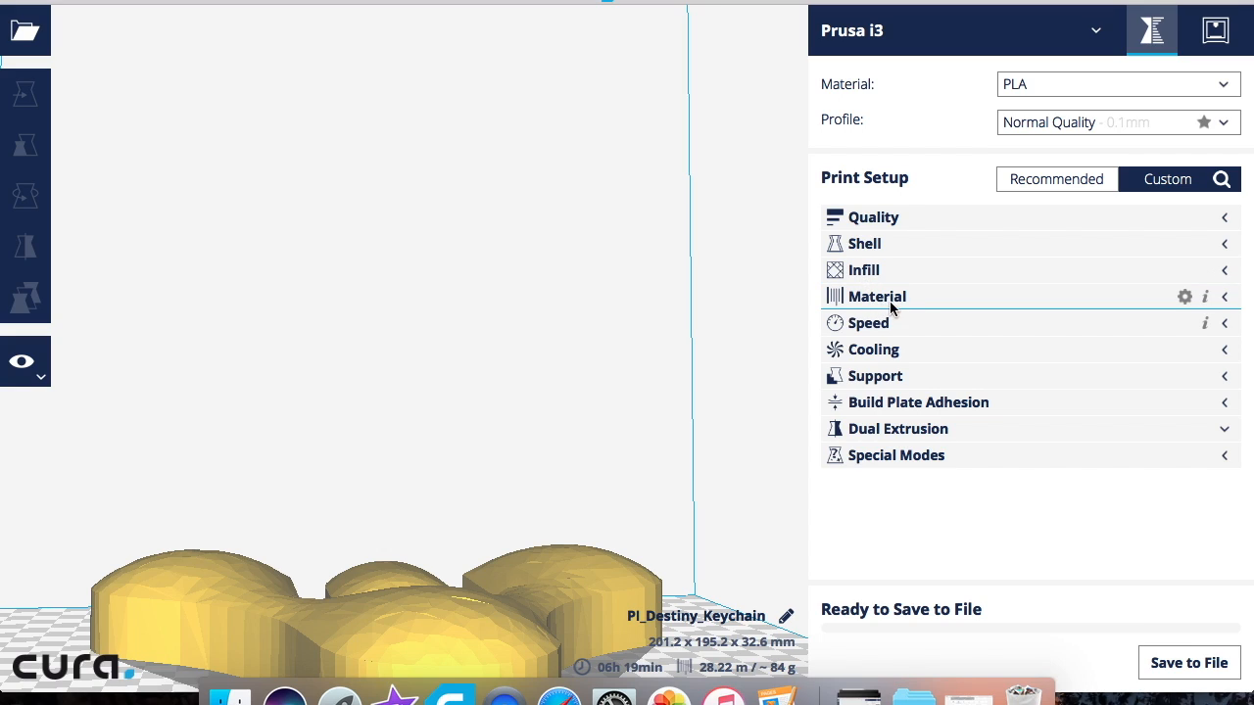
click(1224, 297)
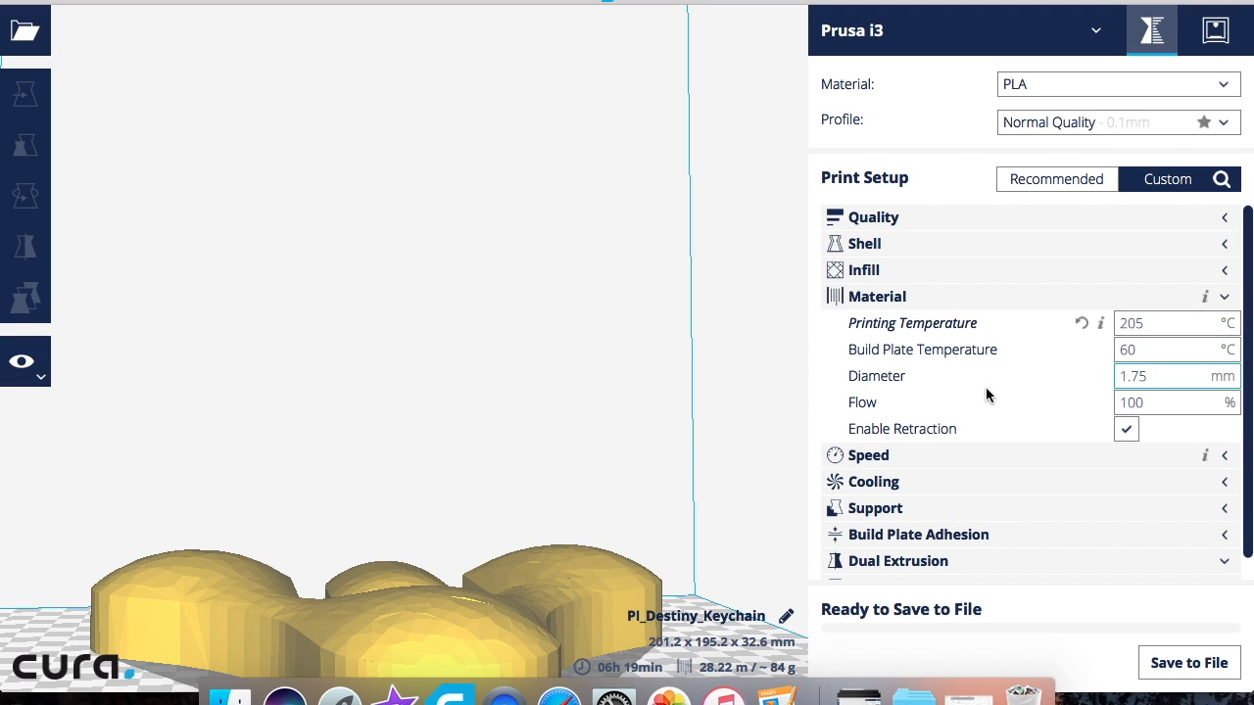
- Open the setting visibility preferences for Material, look through the available temperature and retraction settings, and close the preferences
click(1185, 297)
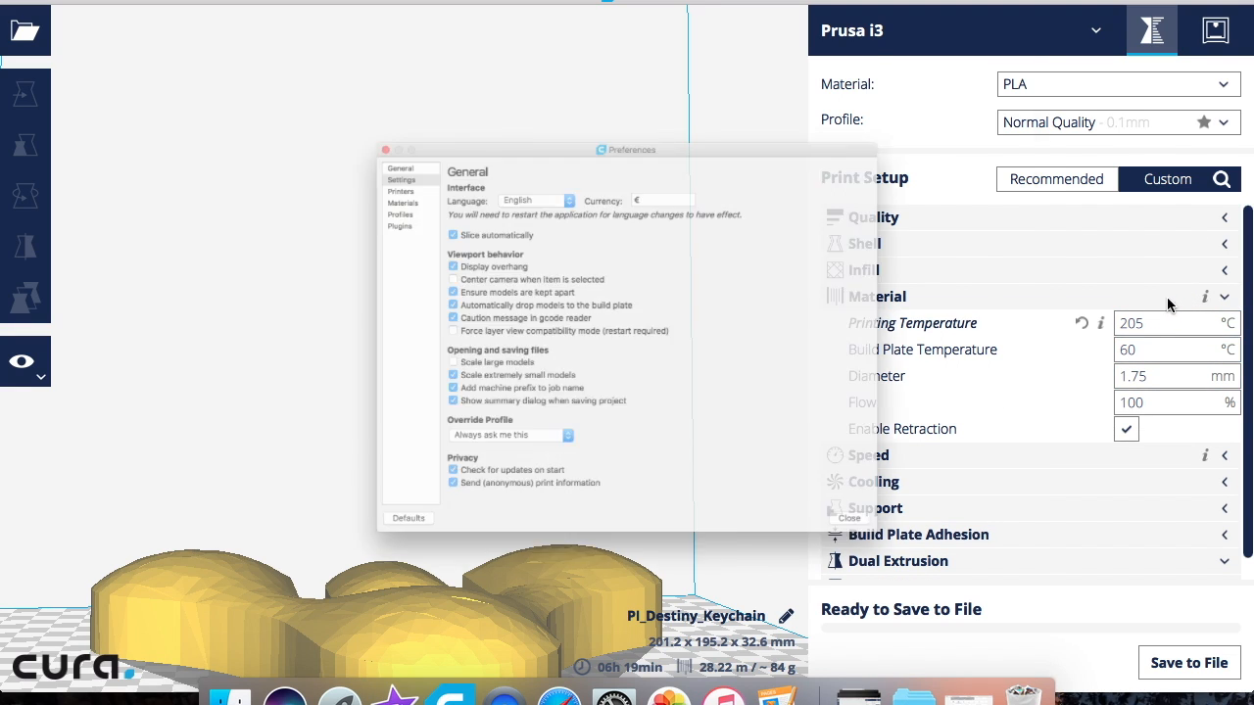
scroll(612, 328, down, 6)
scroll(612, 324, down, 3)
scroll(612, 324, up, 5)
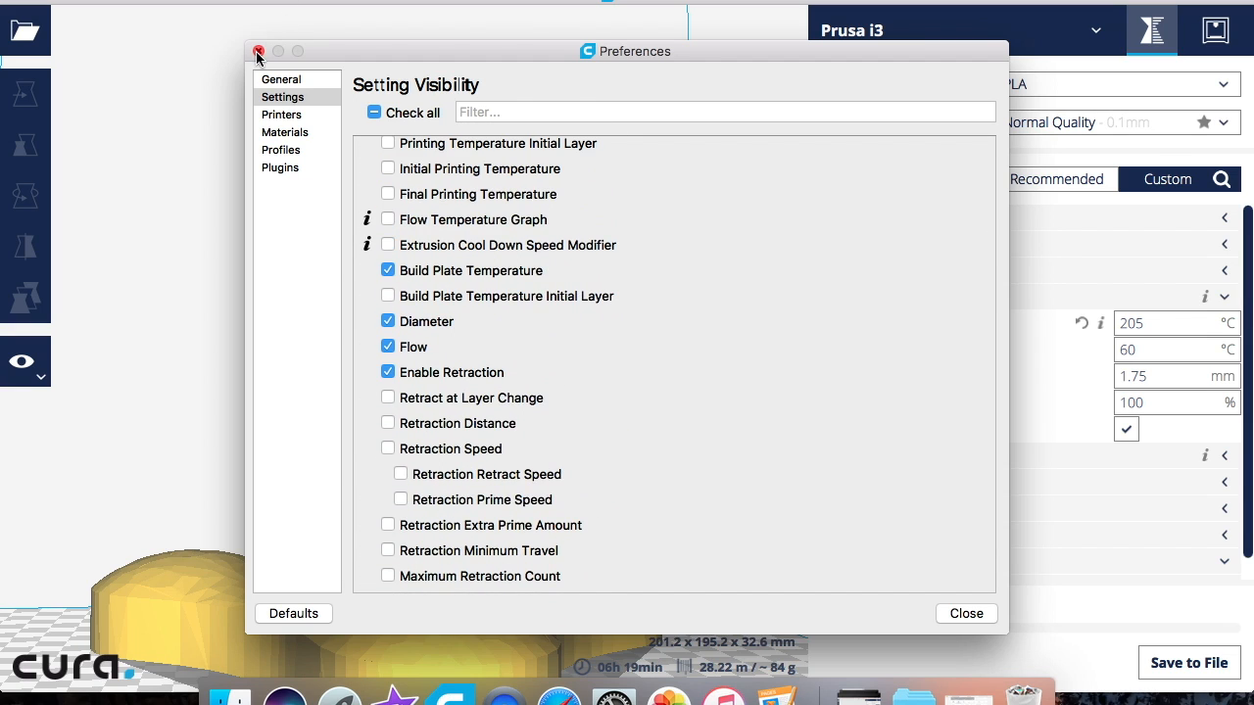
click(259, 51)
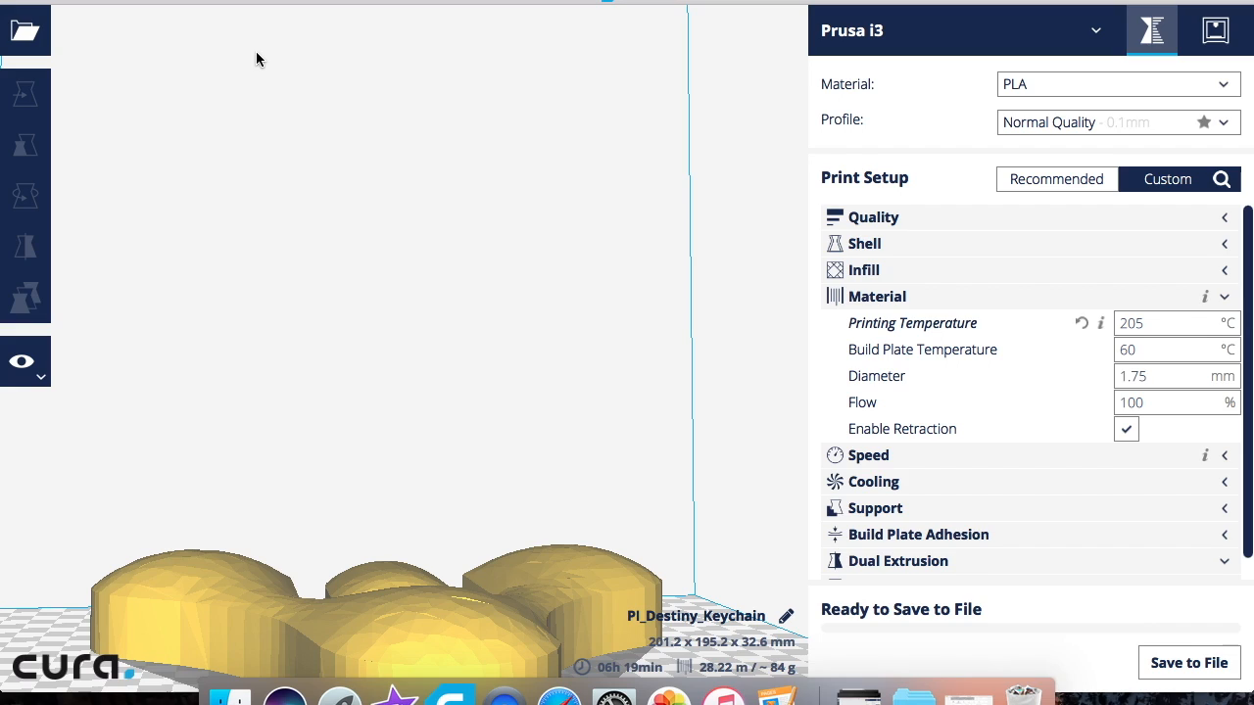